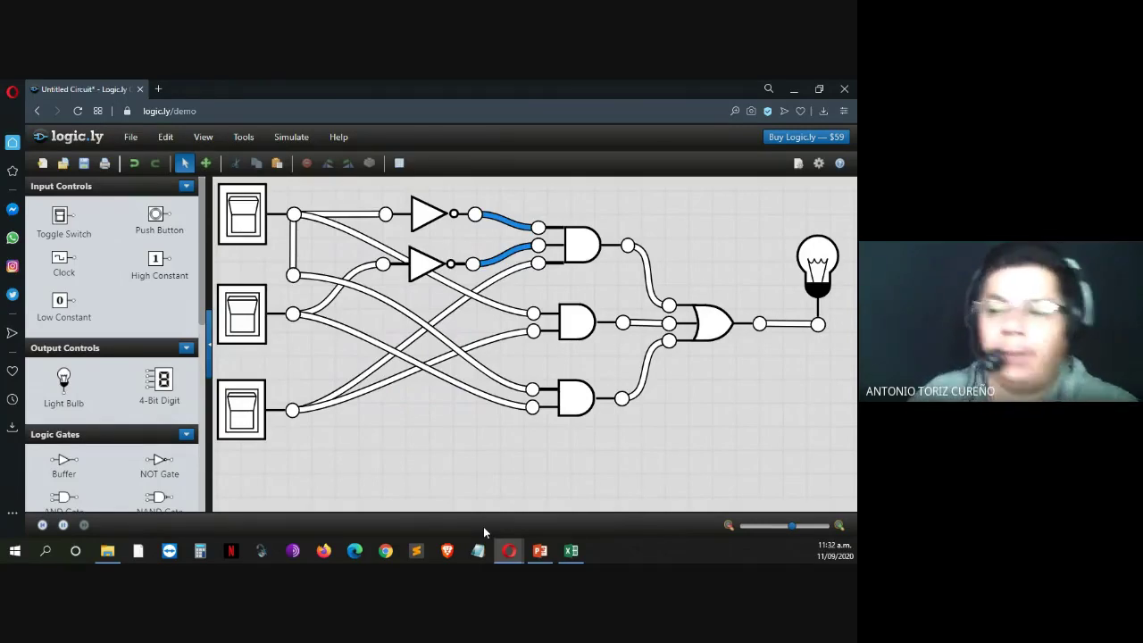
Export the circuit's truth table as CSV and open the downloaded TruthTable (3).csv maximized in Excel
click(399, 170)
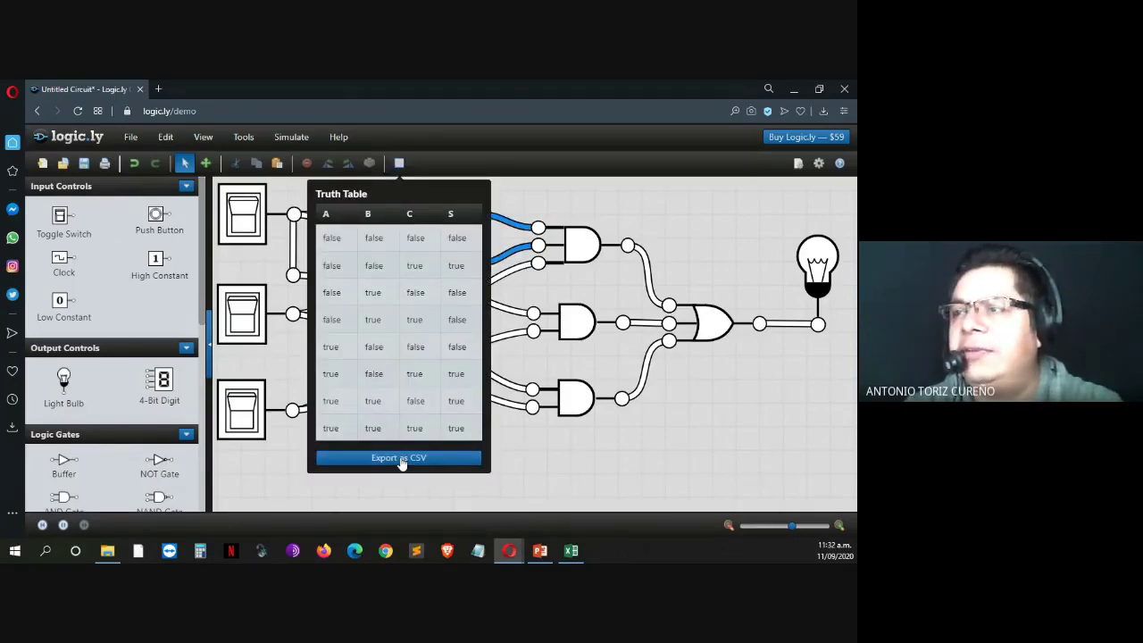
click(401, 463)
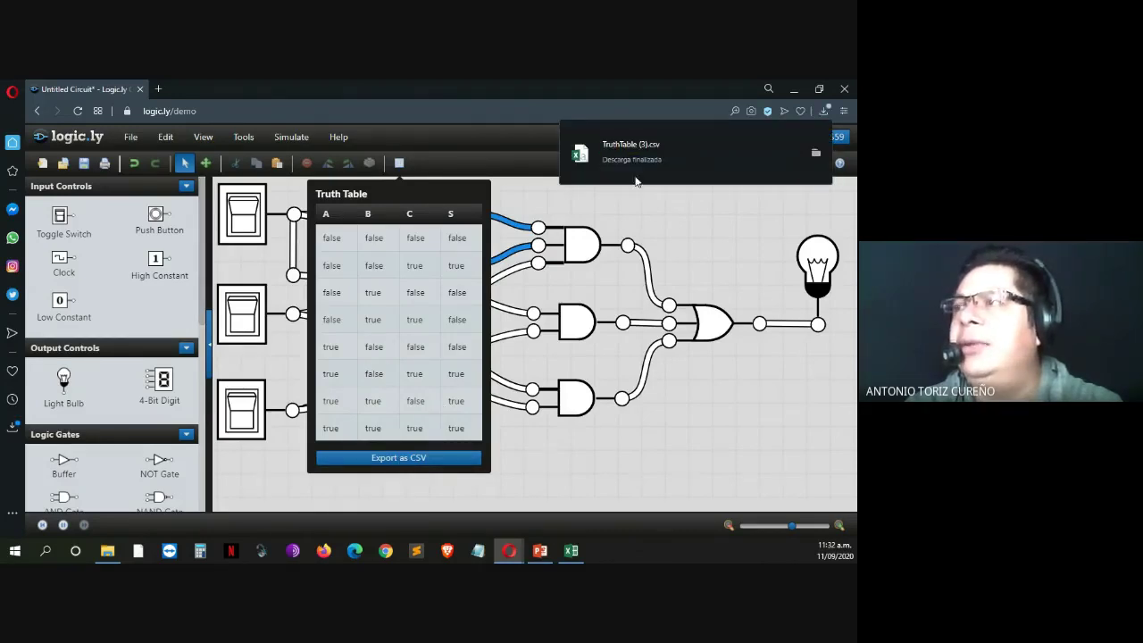
click(668, 155)
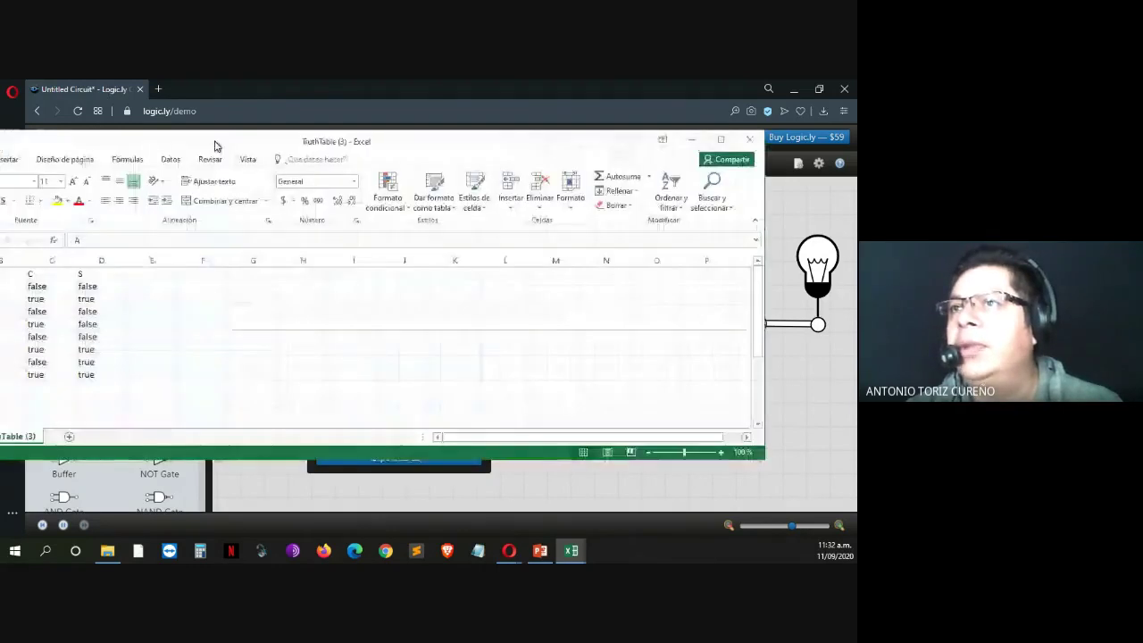
drag(217, 143, 384, 101)
double_click(384, 101)
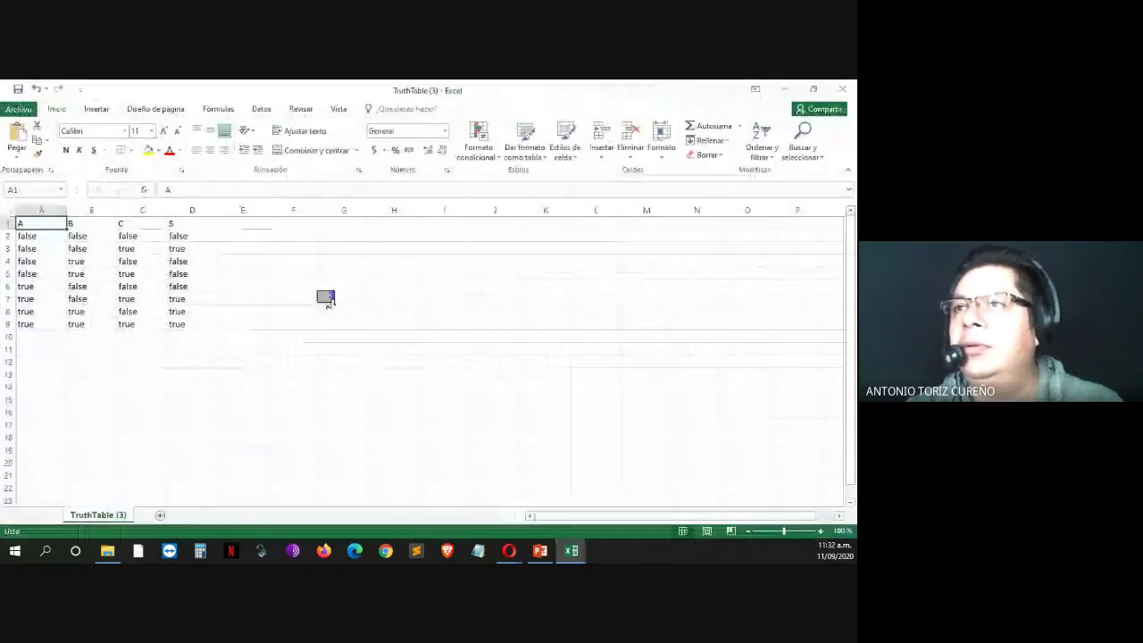
ctrl+scroll(327, 296, up, 6)
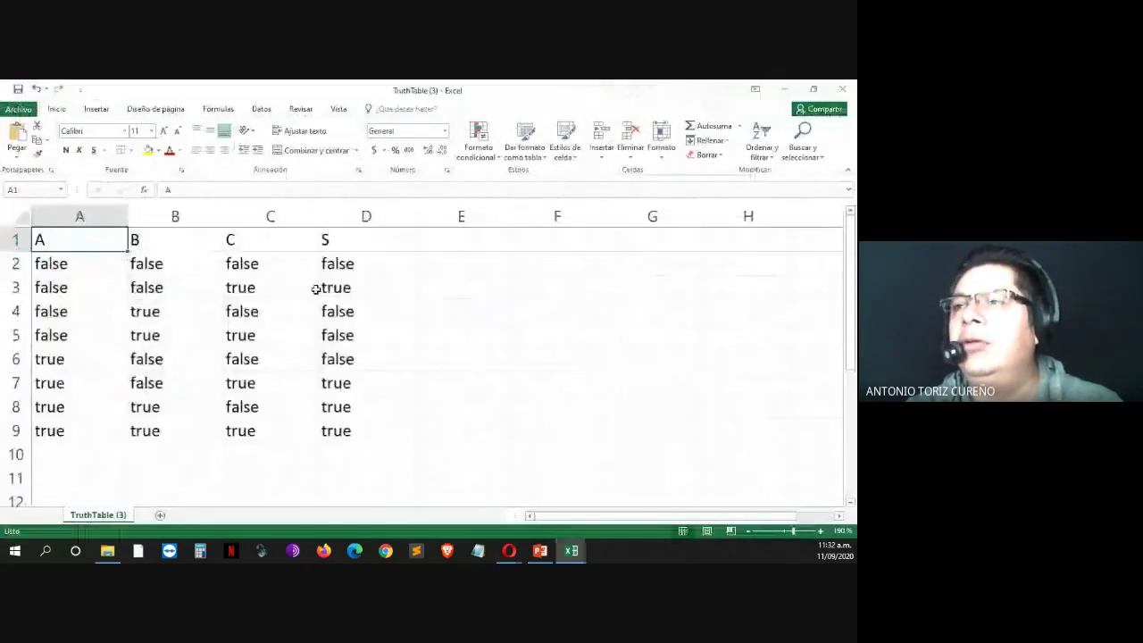
click(479, 313)
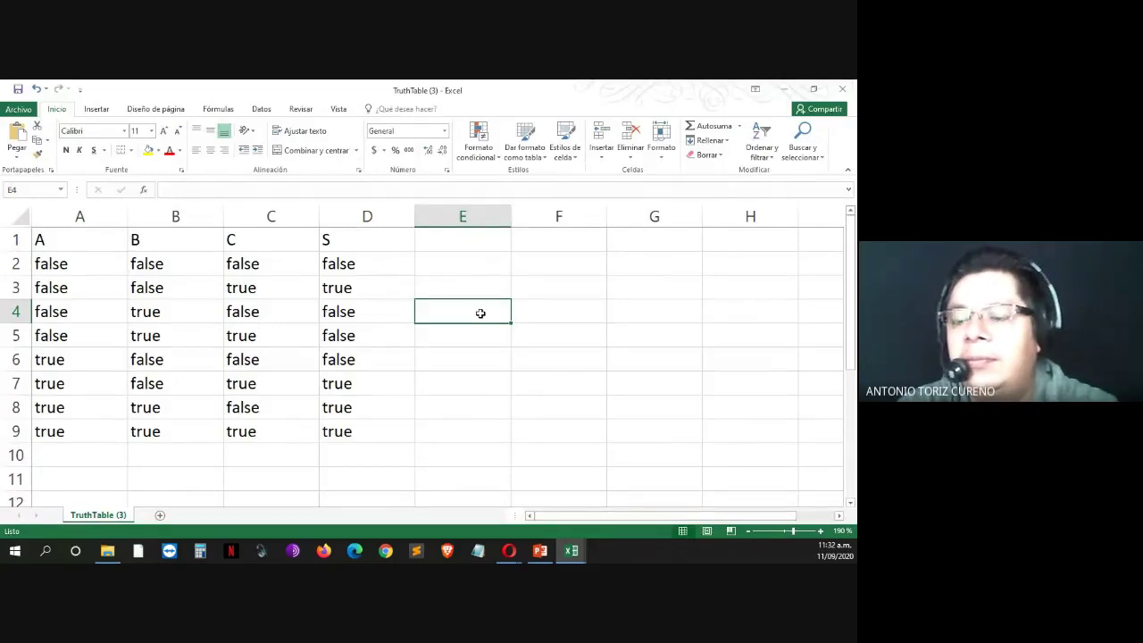
Center the contents of cells A1:D9 and make them bold
click(377, 430)
key(shift+Up)
key(shift+Up)
key(shift+Up)
key(shift+Up)
key(shift+Up)
key(shift+Up)
key(shift+Up)
key(shift+Up)
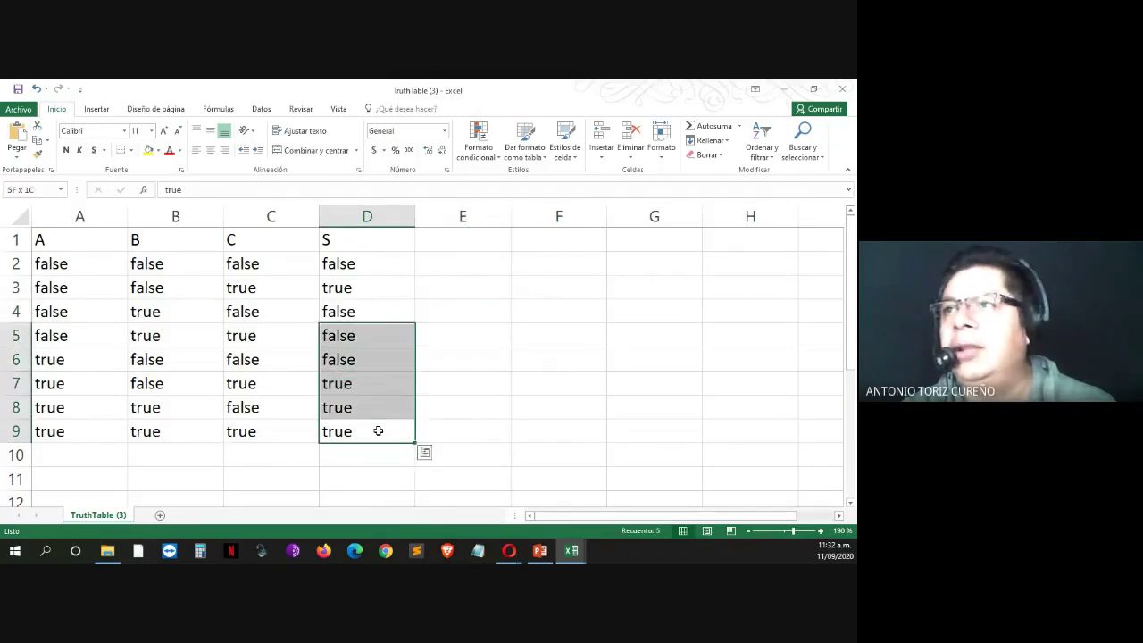
key(shift+Left)
key(shift+Left)
key(shift+Left)
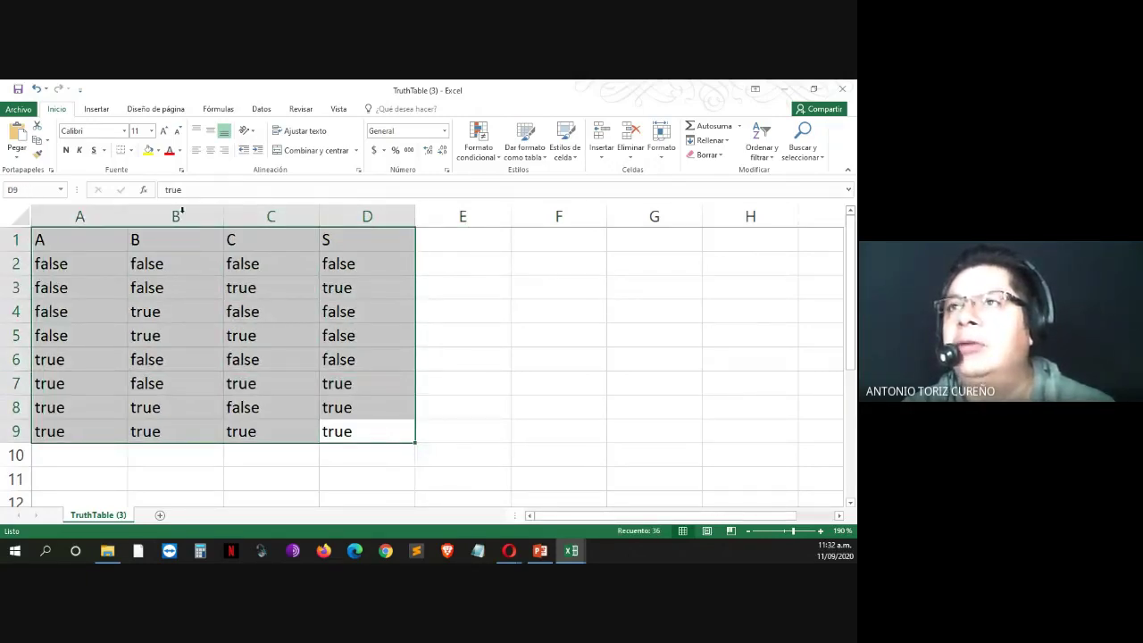
click(211, 152)
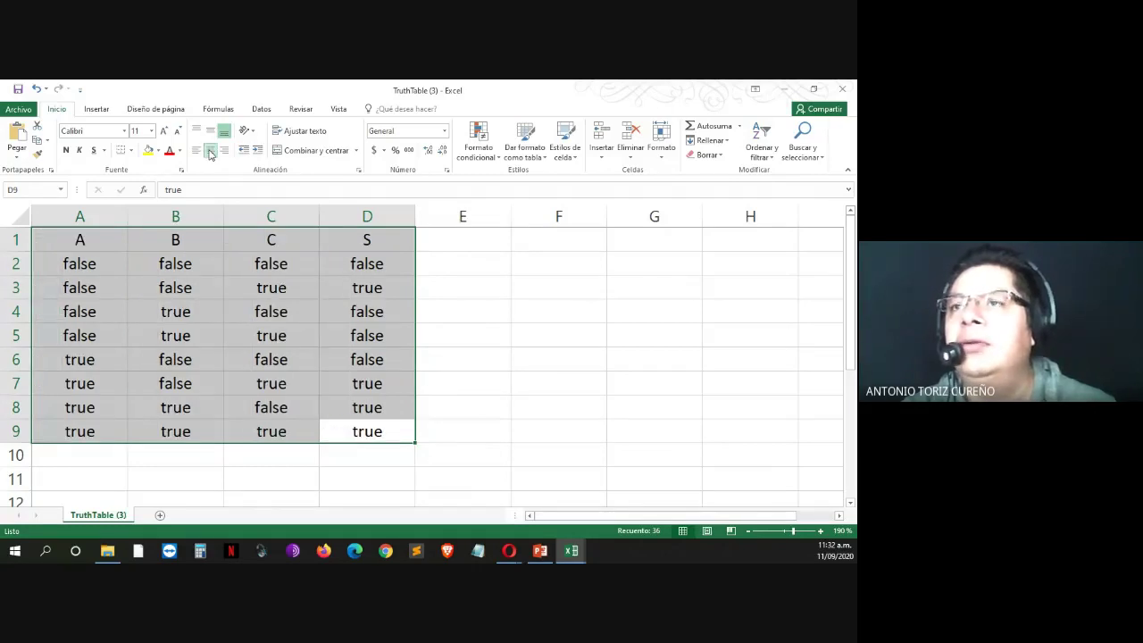
click(65, 152)
click(423, 362)
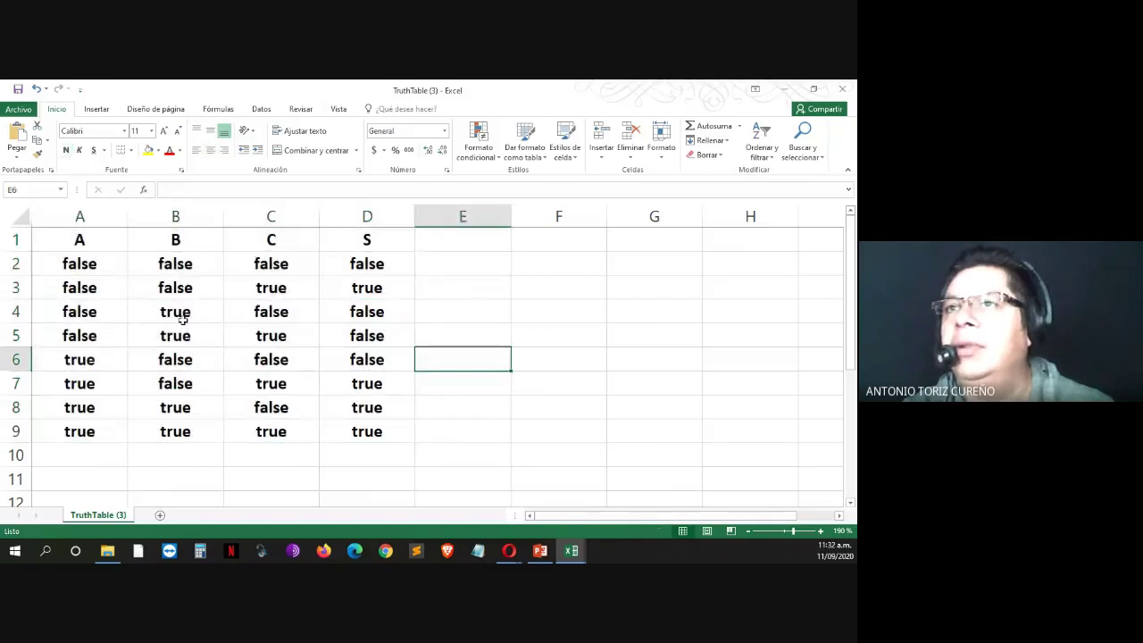
Apply all borders to the truth table in cells A1:D9
click(92, 242)
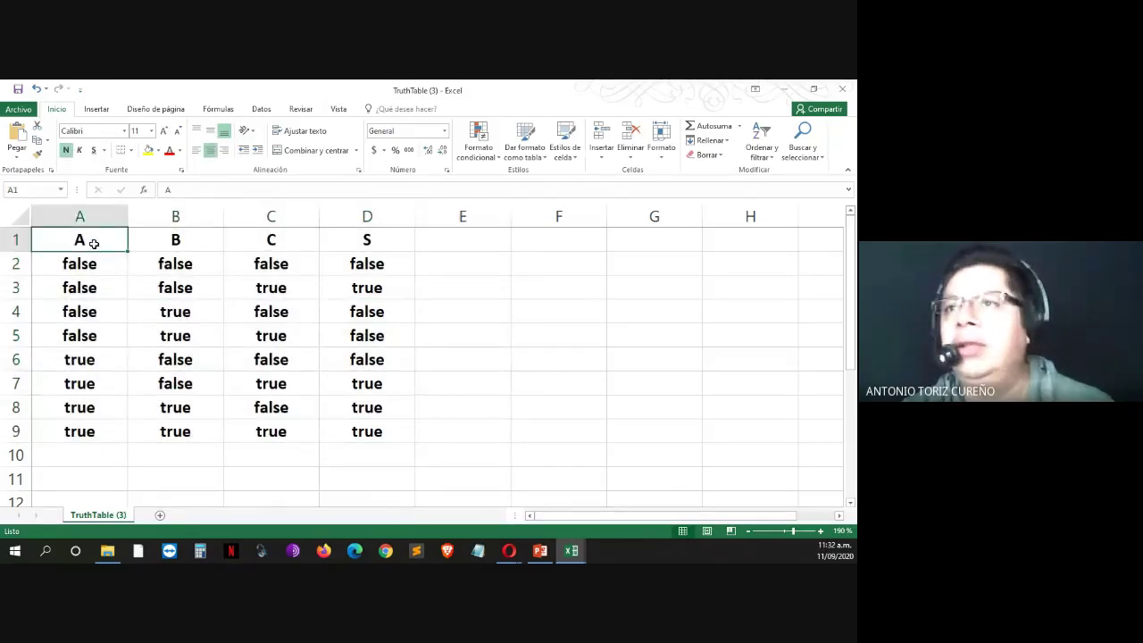
key(shift+Down)
key(shift+Down)
key(shift+Down)
key(shift+Down)
key(shift+Down)
key(shift+Down)
key(shift+Down)
key(shift+Down)
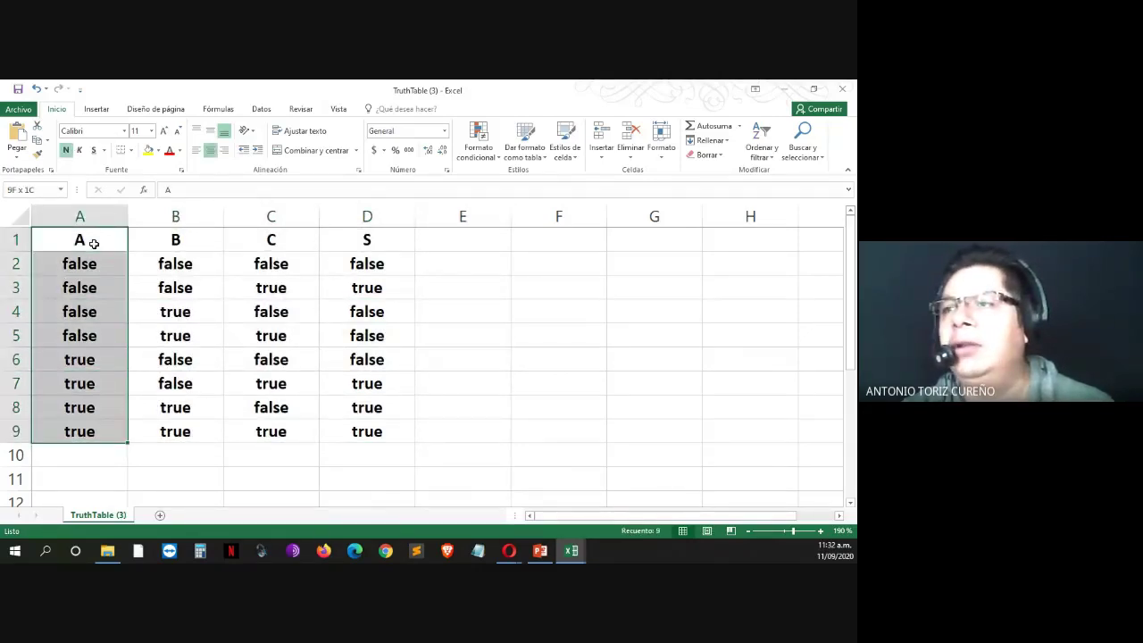
key(shift+Right)
key(shift+Right)
key(shift+Right)
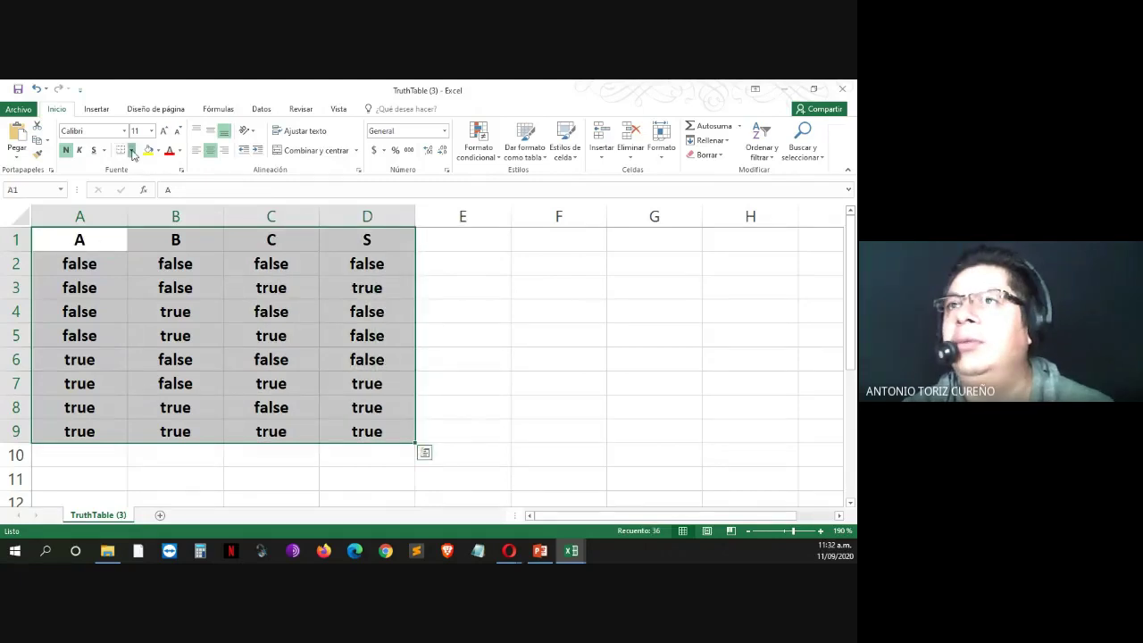
click(133, 154)
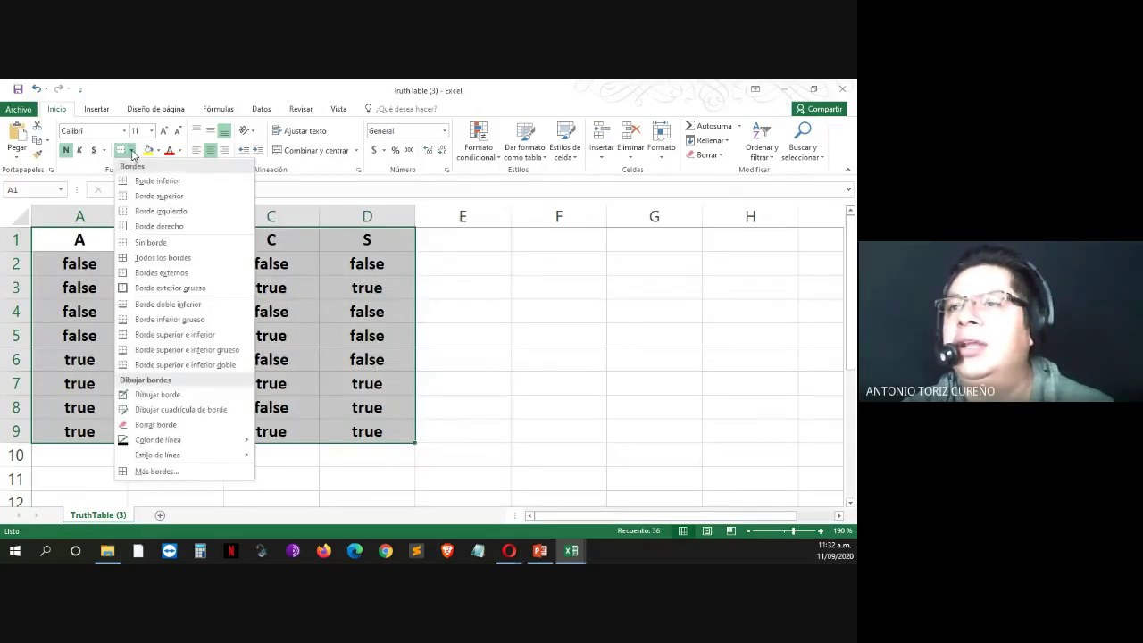
click(154, 252)
click(483, 390)
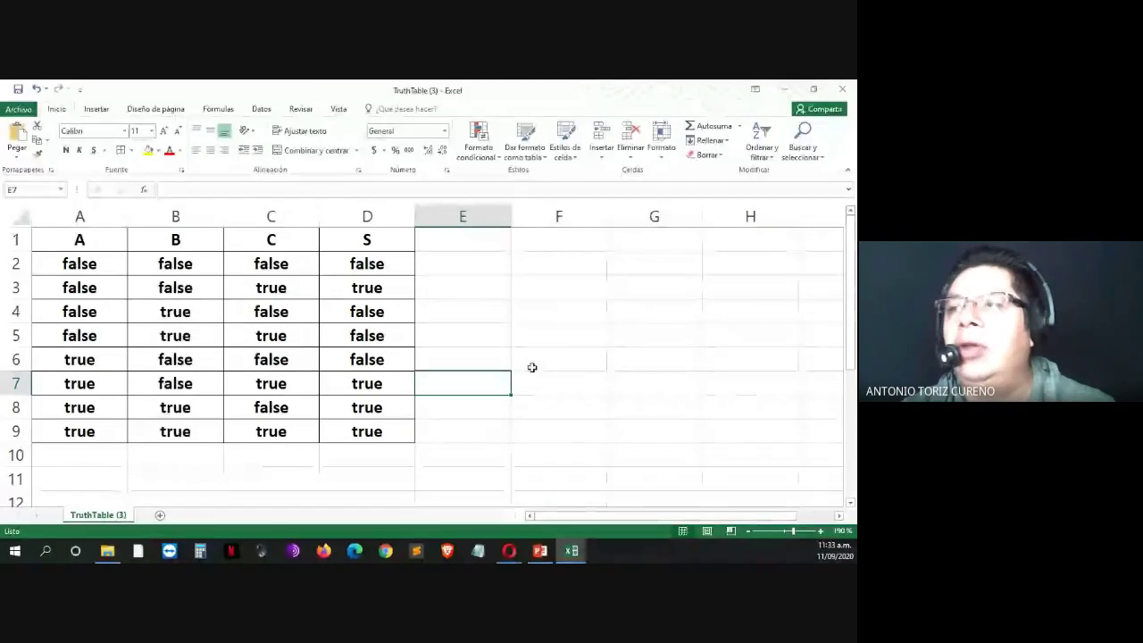
click(491, 312)
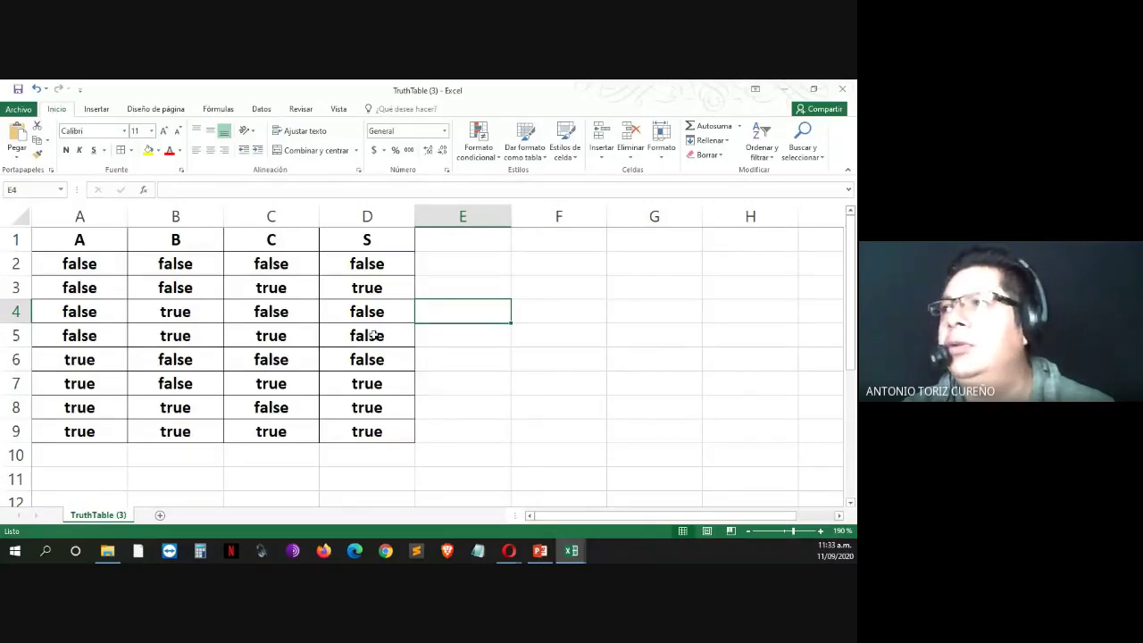
click(773, 158)
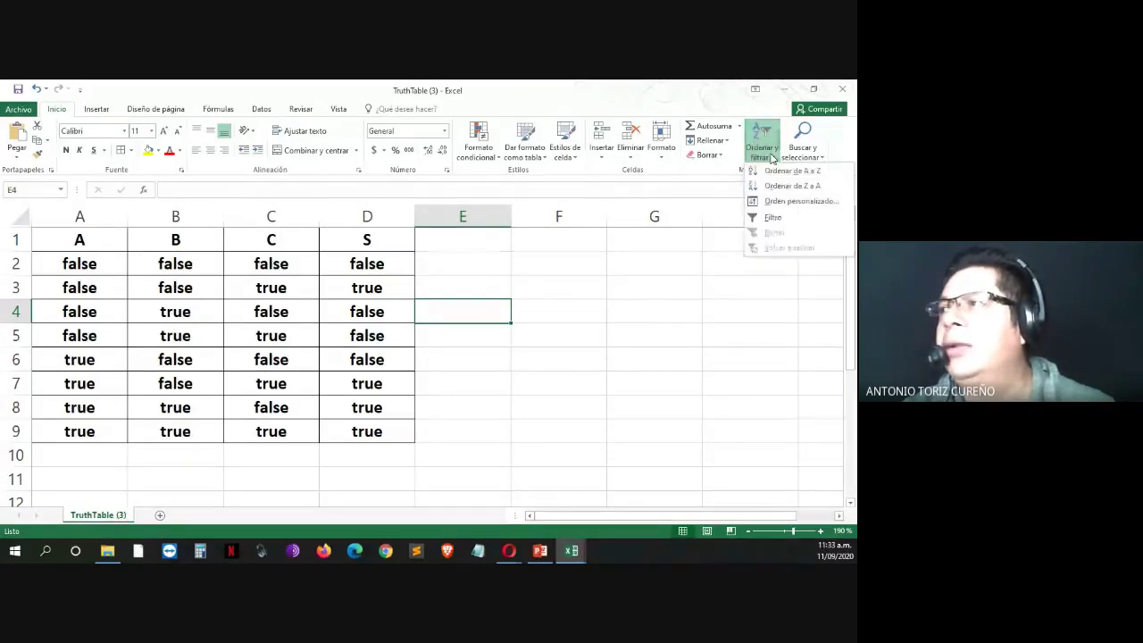
click(772, 158)
click(811, 158)
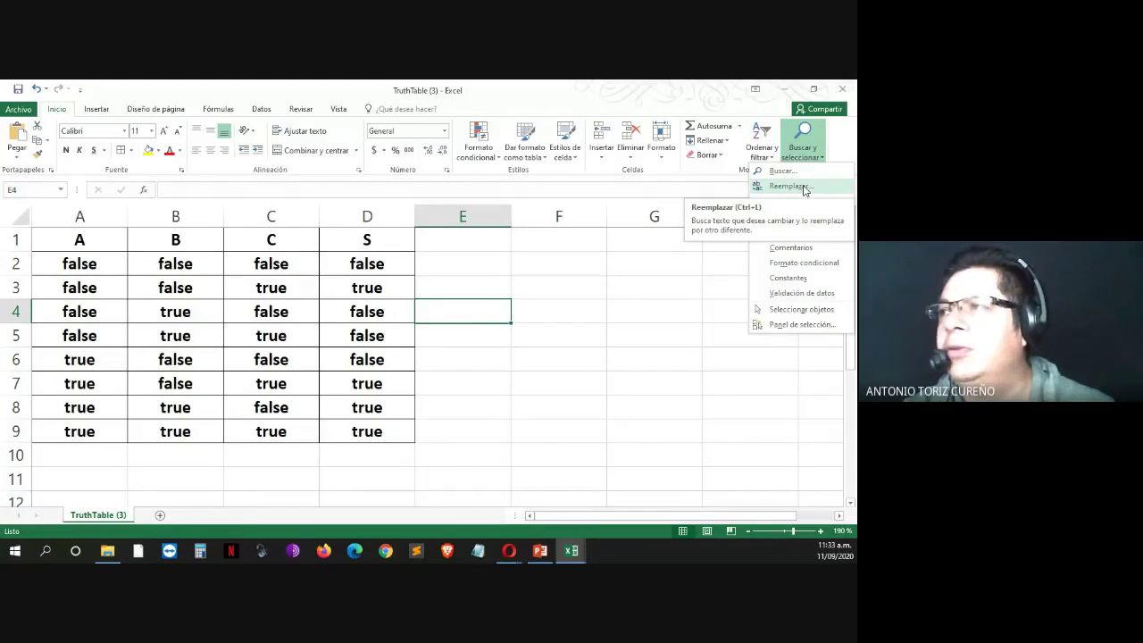
click(788, 186)
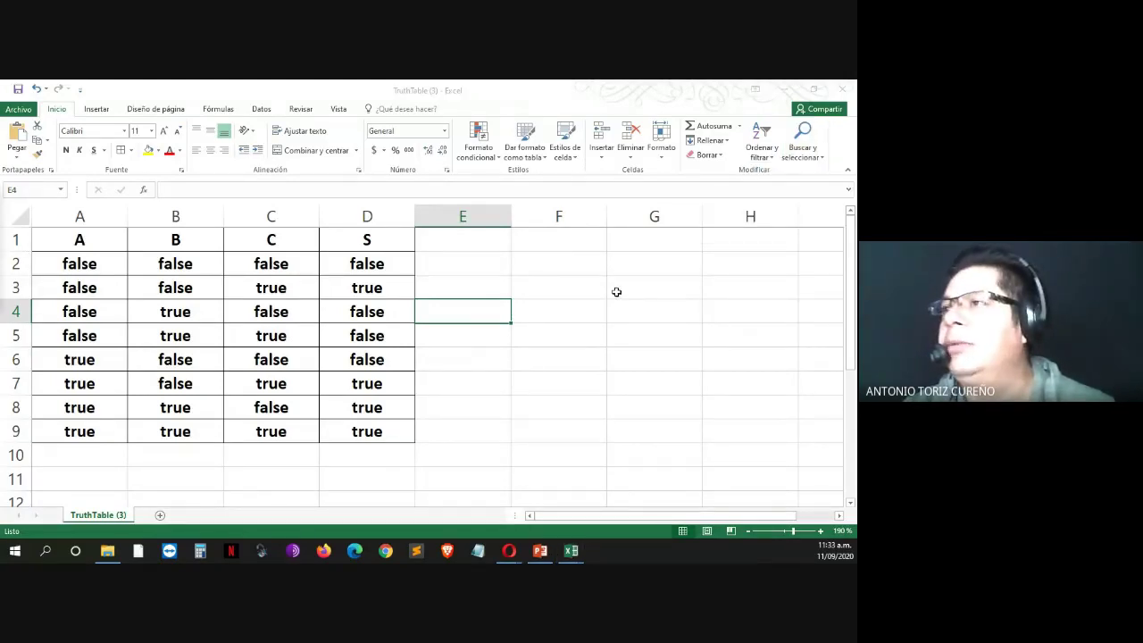
click(616, 291)
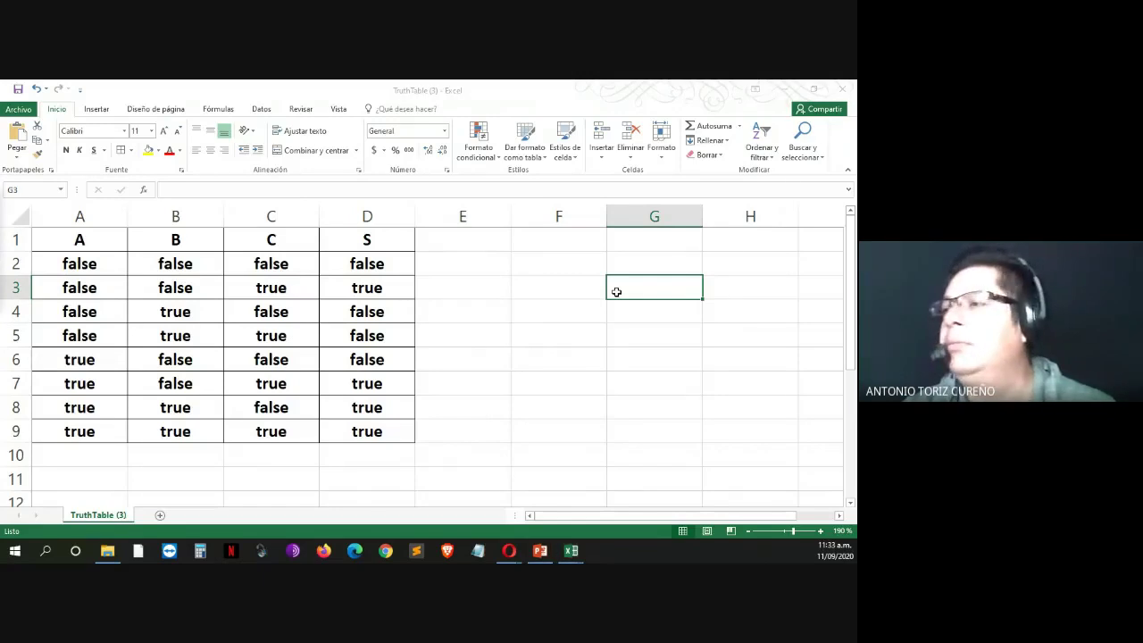
Replace every "false" in the truth table with 0 using Find and Replace
click(800, 150)
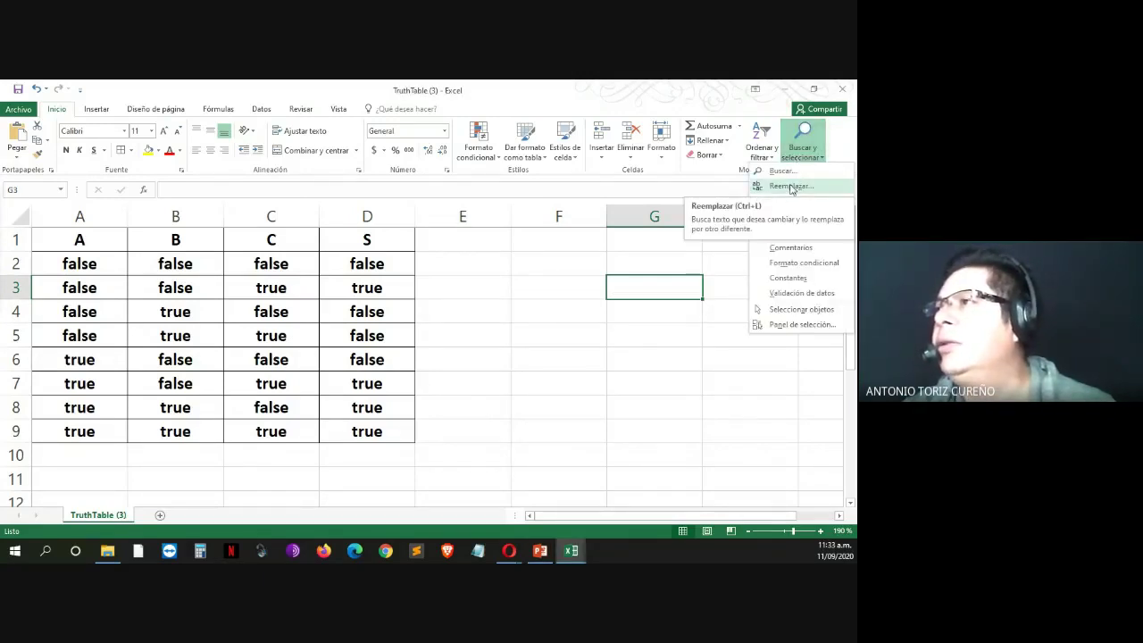
click(791, 186)
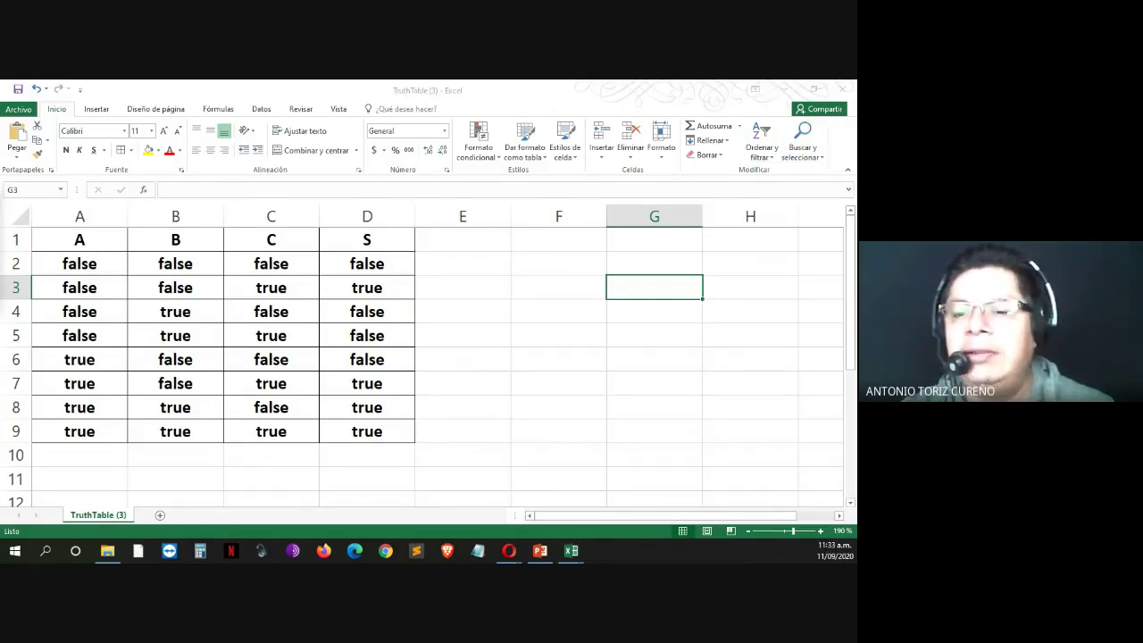
drag(0, 211, 554, 263)
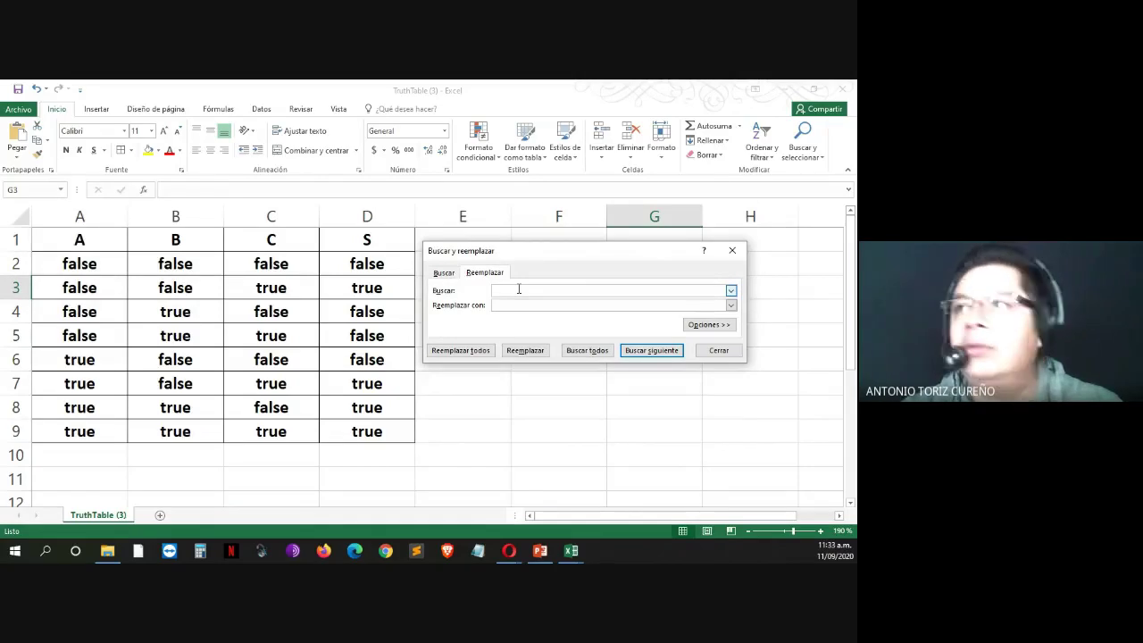
text(false)
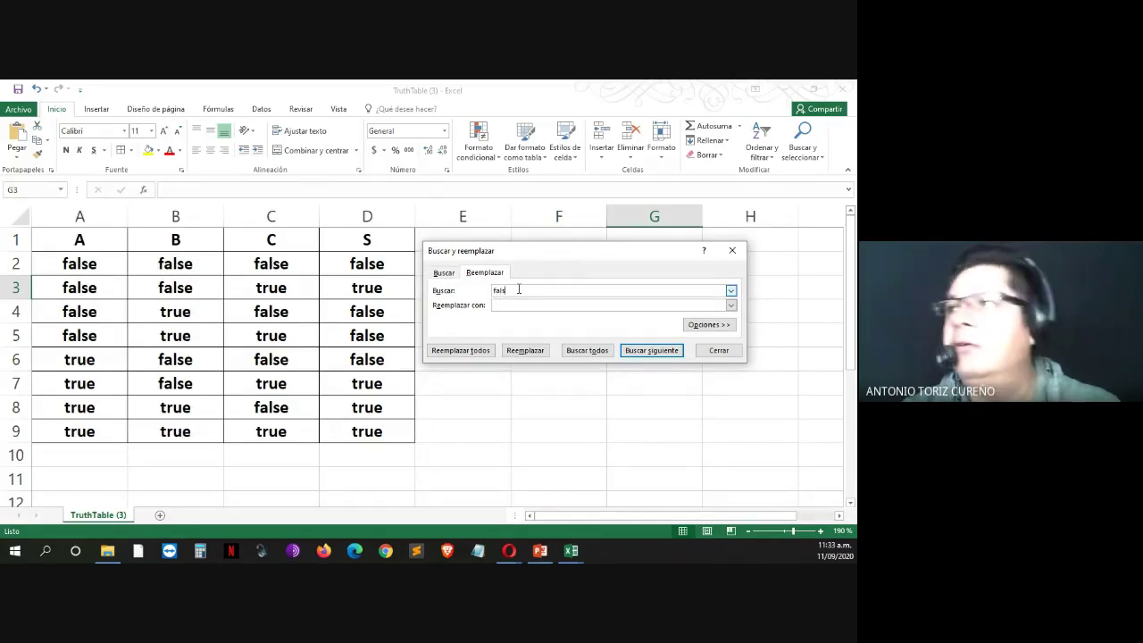
key(Tab)
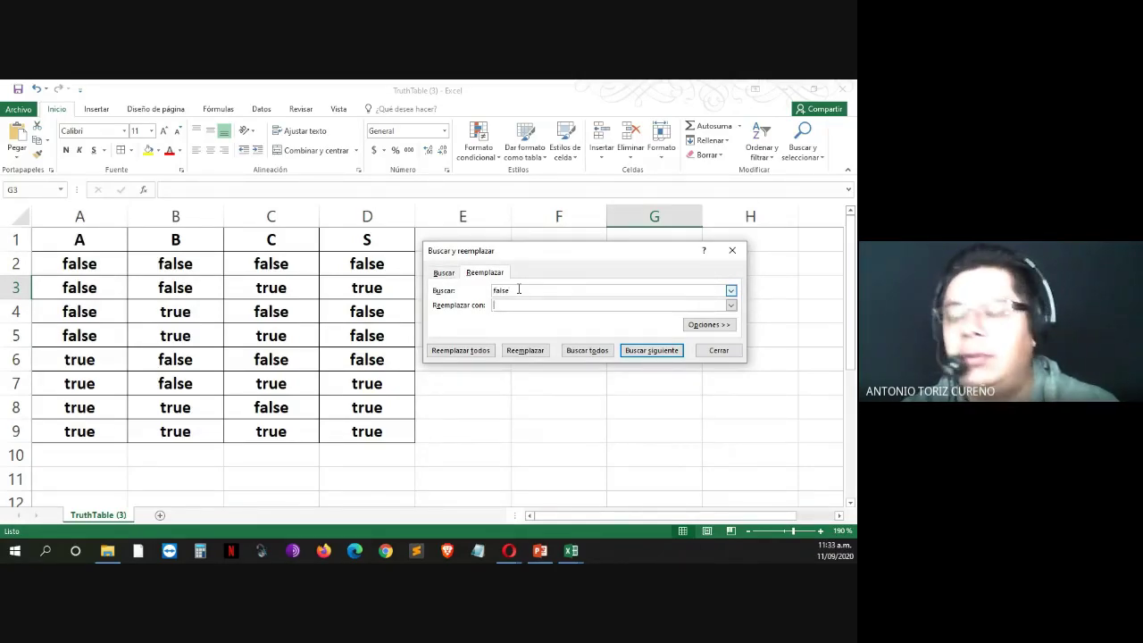
click(472, 356)
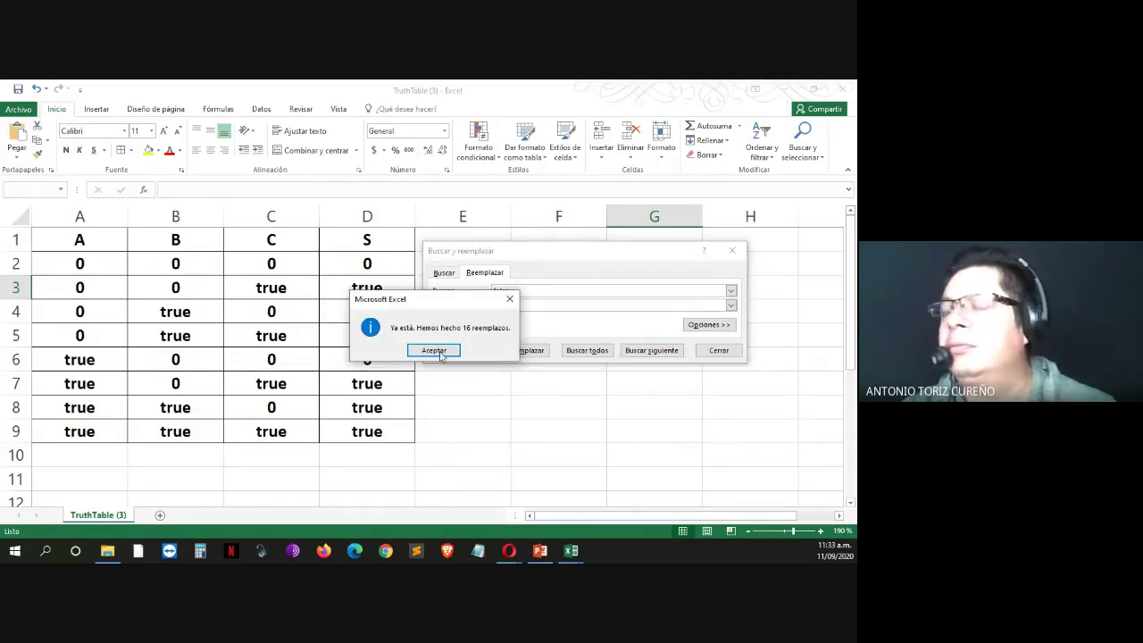
click(436, 352)
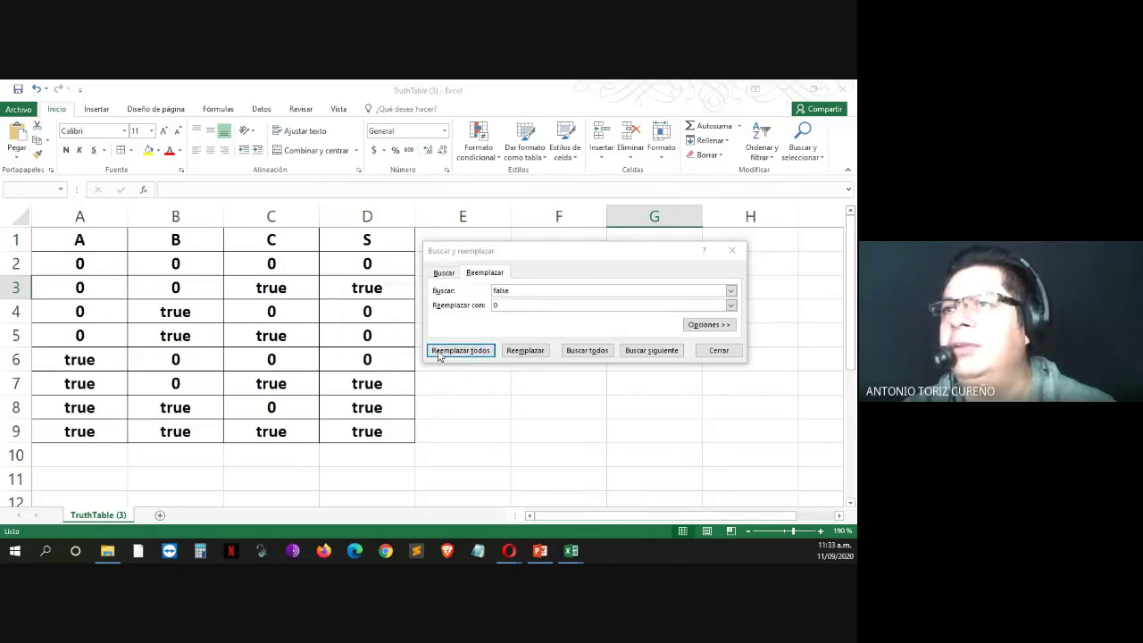
Replace every "true" in the truth table with 1 and close Find and Replace
drag(529, 291, 476, 299)
text(true)
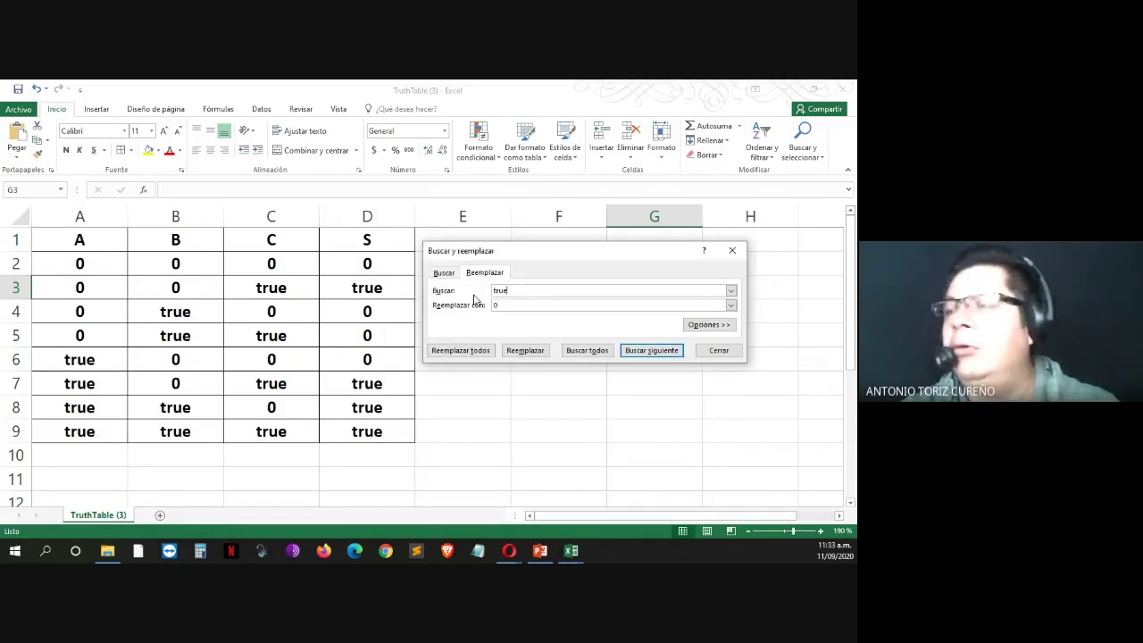
key(Tab)
text(1)
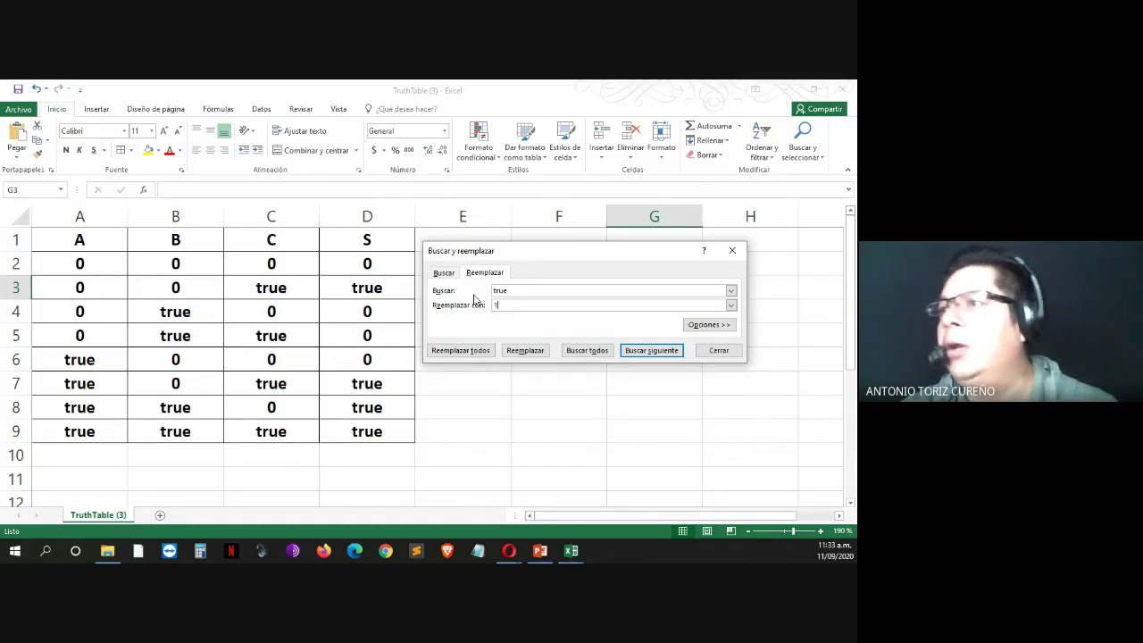
click(472, 354)
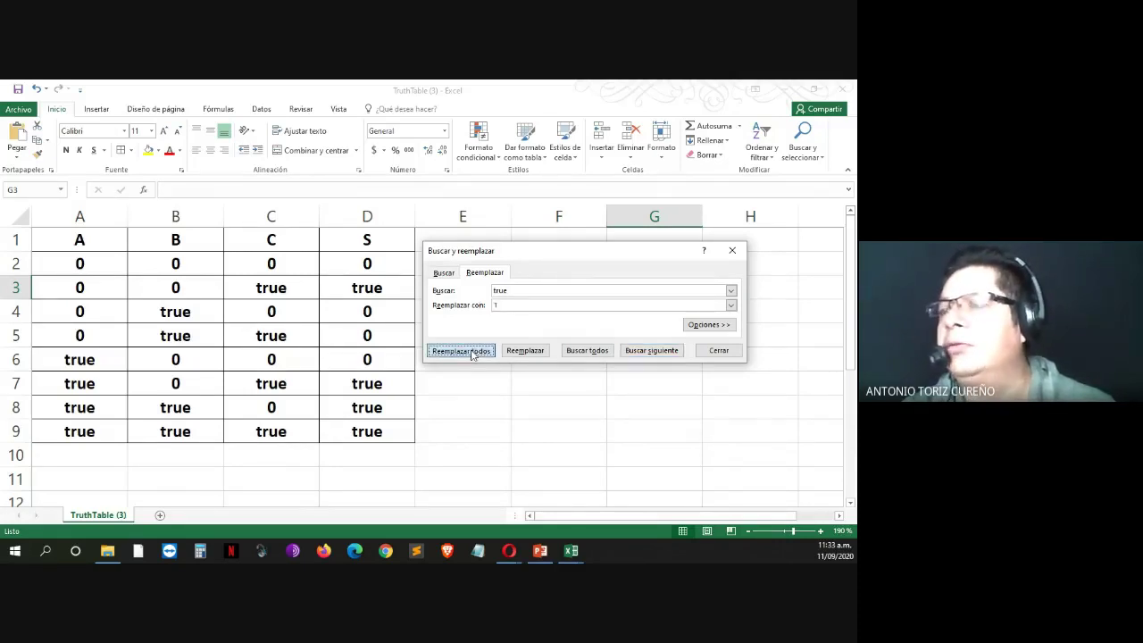
click(437, 351)
click(719, 350)
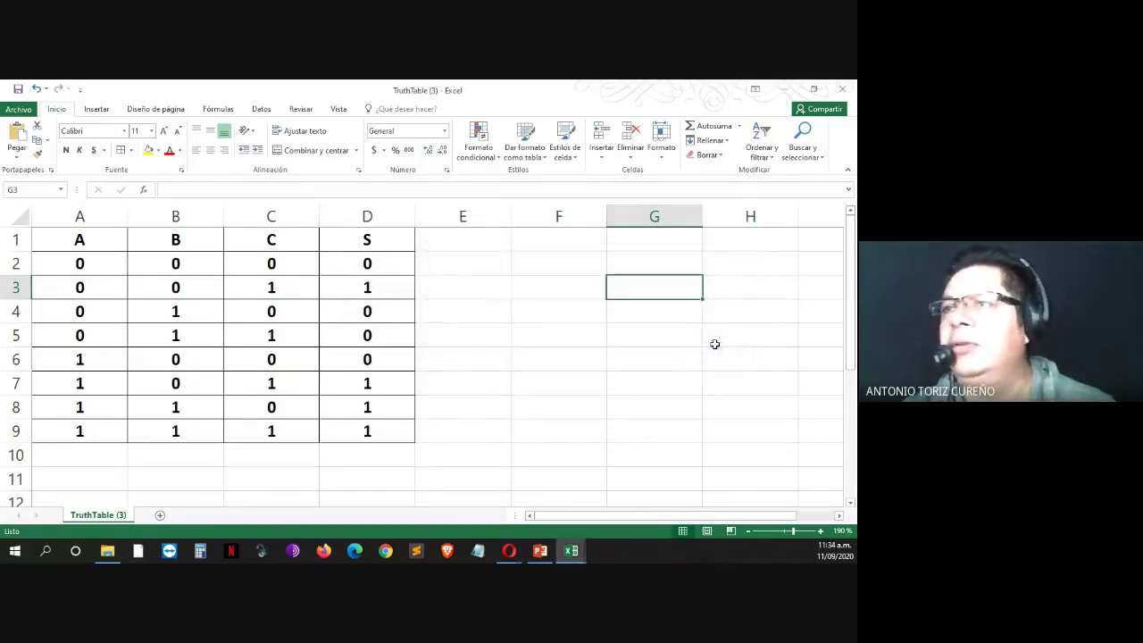
Fill the output column S, cells D1:D9, with yellow
click(368, 239)
key(shift+Down)
key(shift+Down)
key(shift+Down)
key(shift+Down)
key(shift+Down)
key(shift+Down)
key(shift+Down)
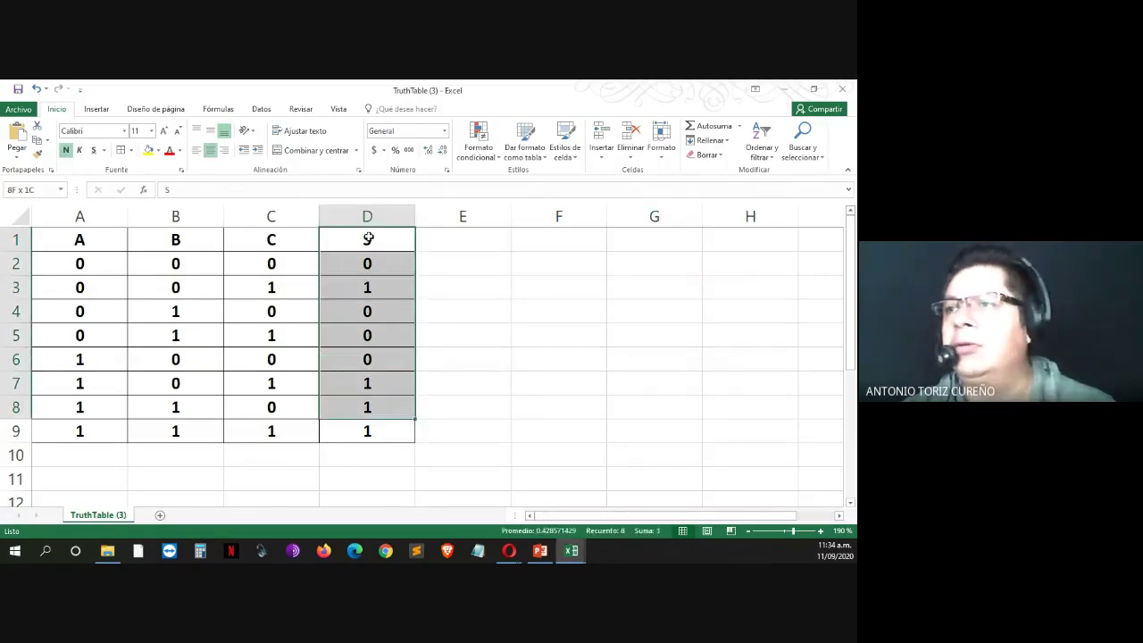
key(shift+Down)
click(148, 150)
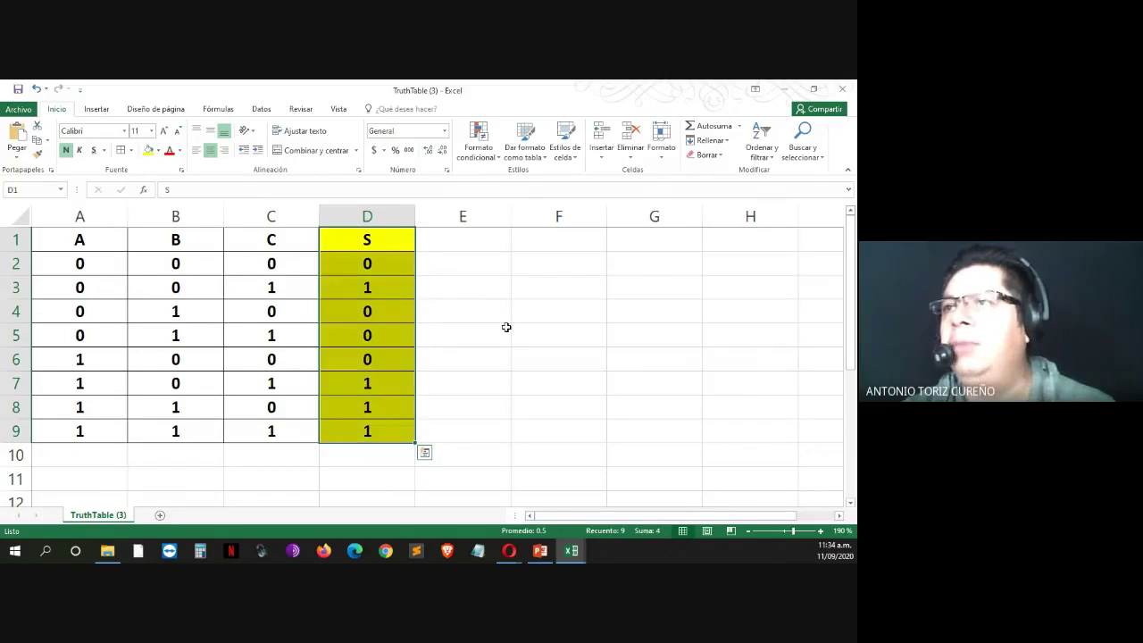
click(505, 327)
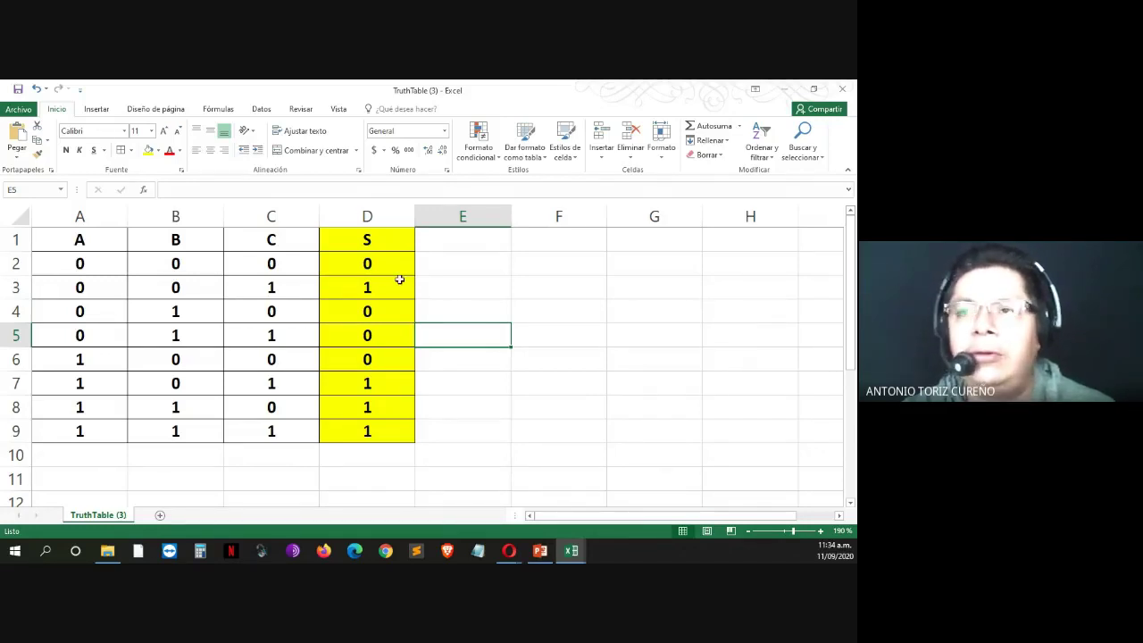
Switch to PowerPoint and place the presentation beside the Excel sheet to compare the exercise's truth table with cells A1:D9
key(alt+Tab)
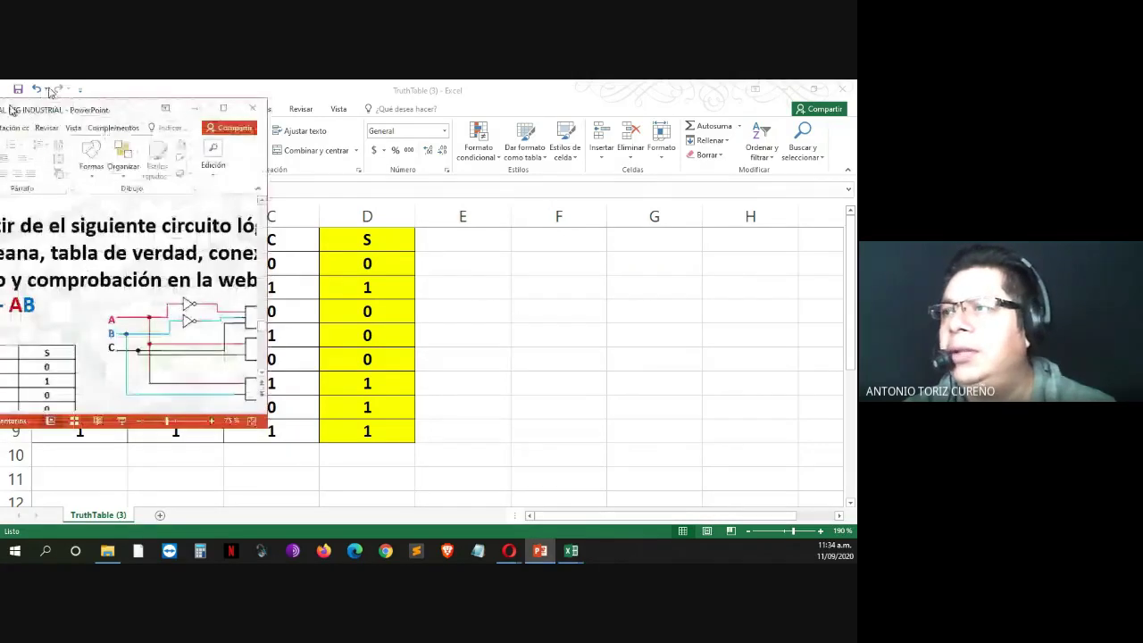
drag(51, 93, 671, 87)
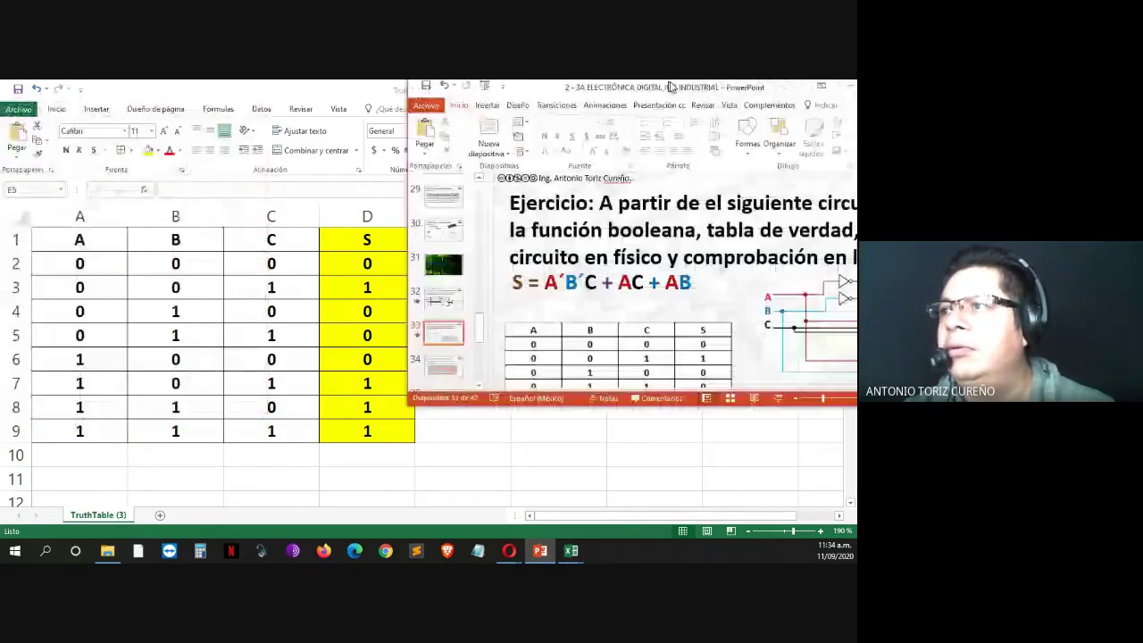
double_click(671, 87)
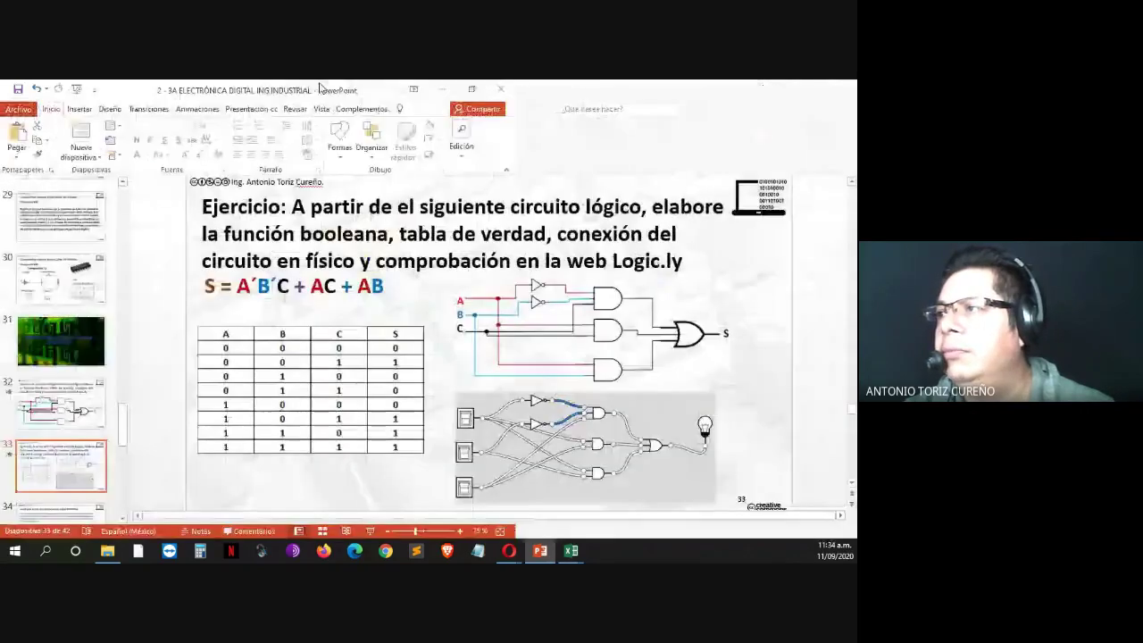
double_click(319, 85)
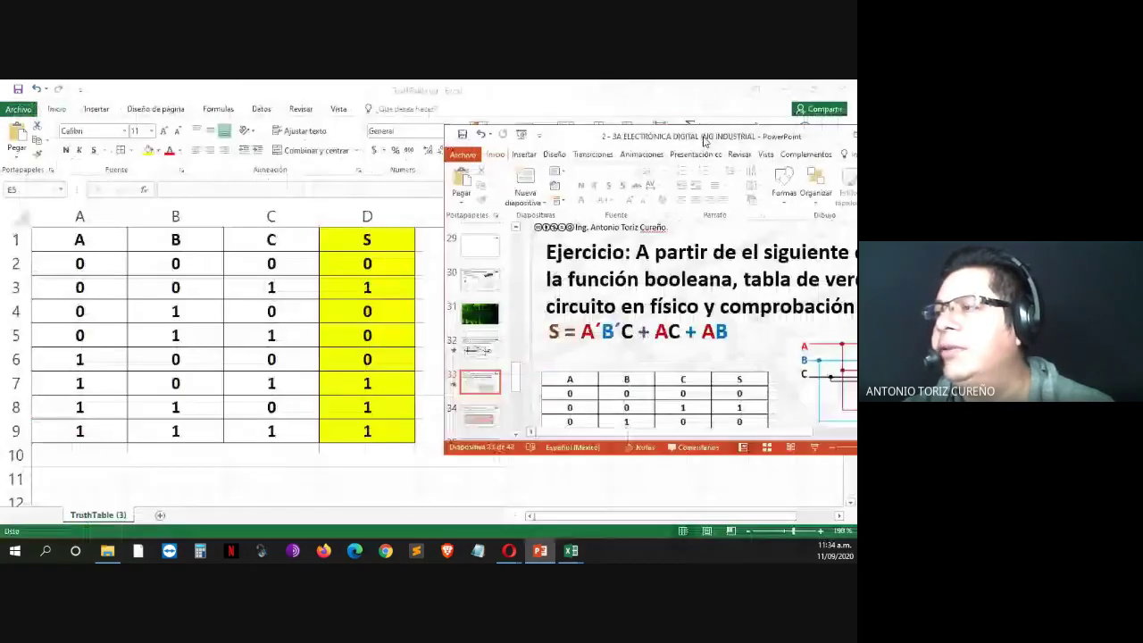
scroll(745, 351, down, 3)
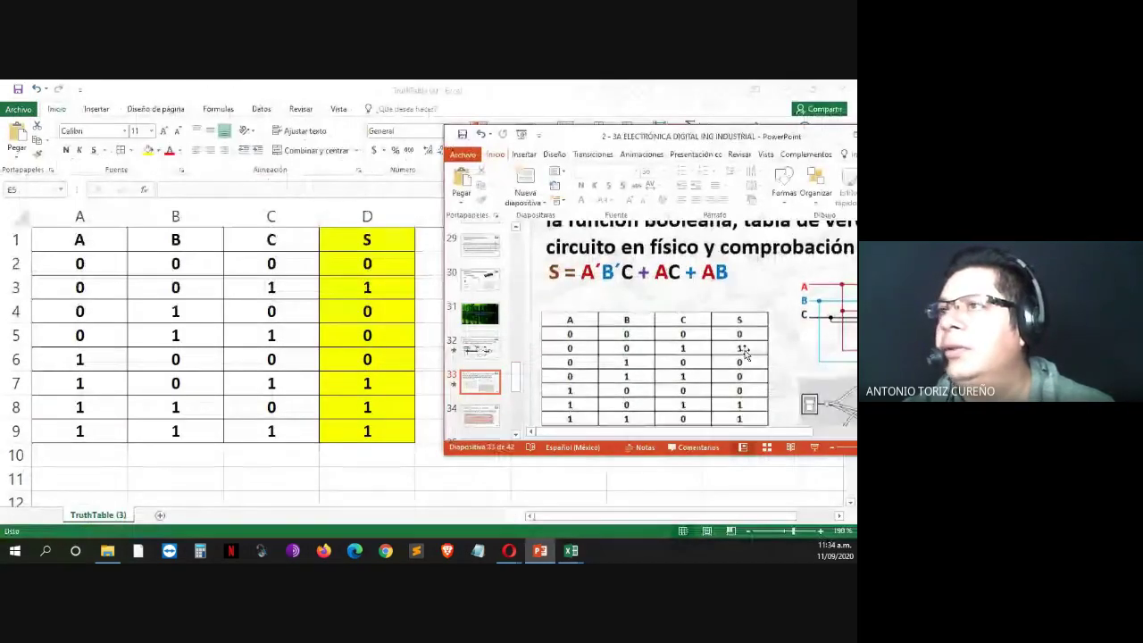
scroll(745, 351, down, 1)
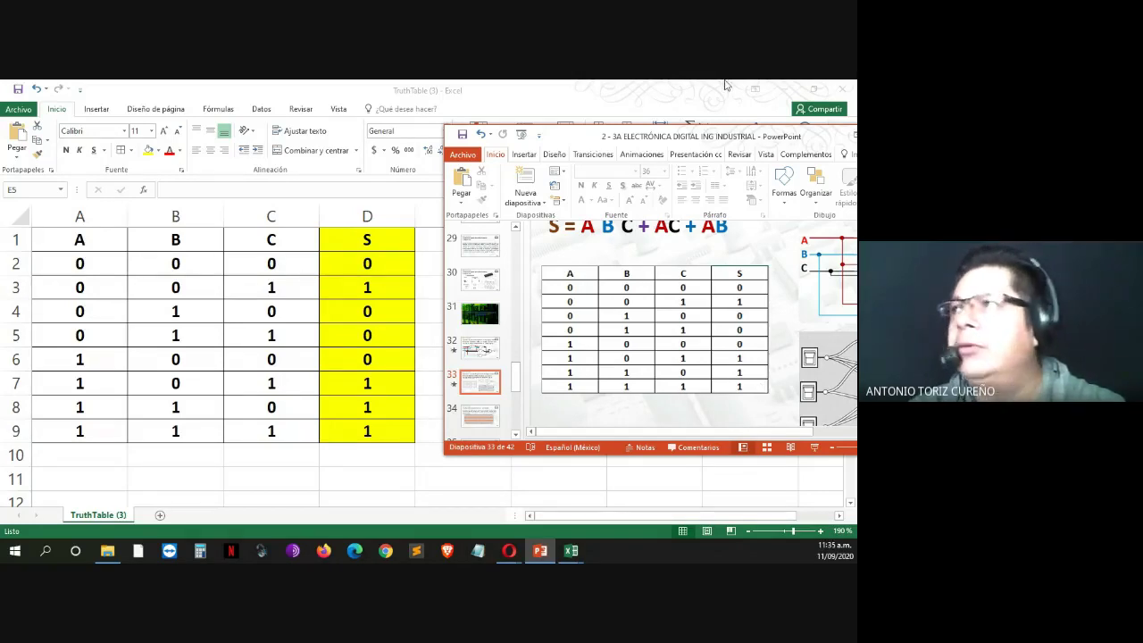
double_click(728, 143)
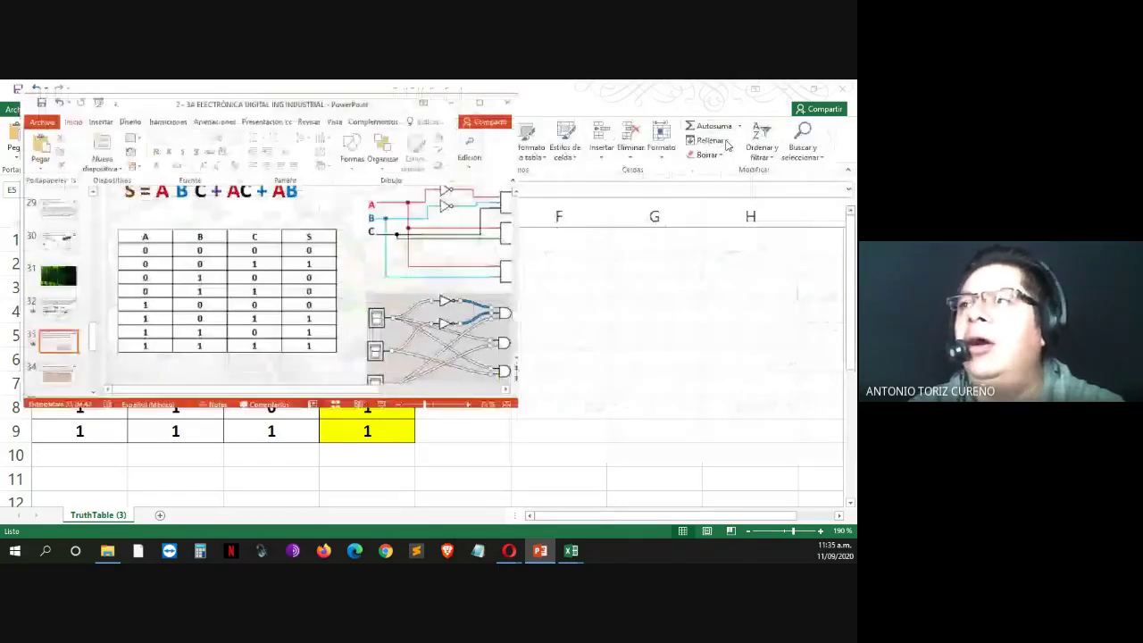
Return to Excel and close the TruthTable (3) workbook without saving the changes
key(alt+Tab)
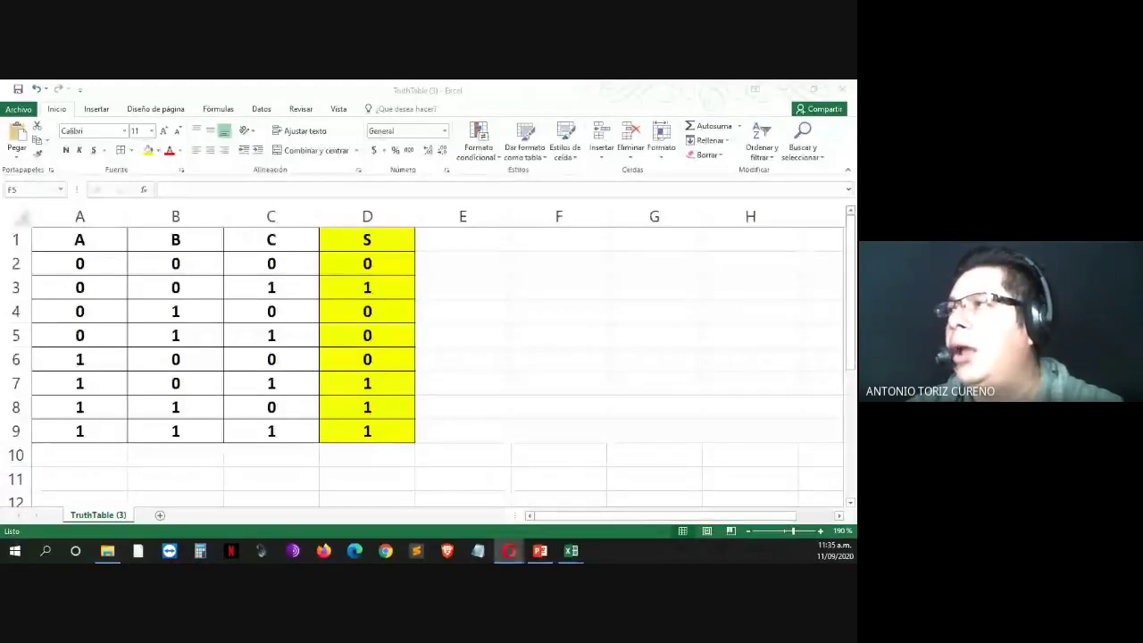
click(842, 89)
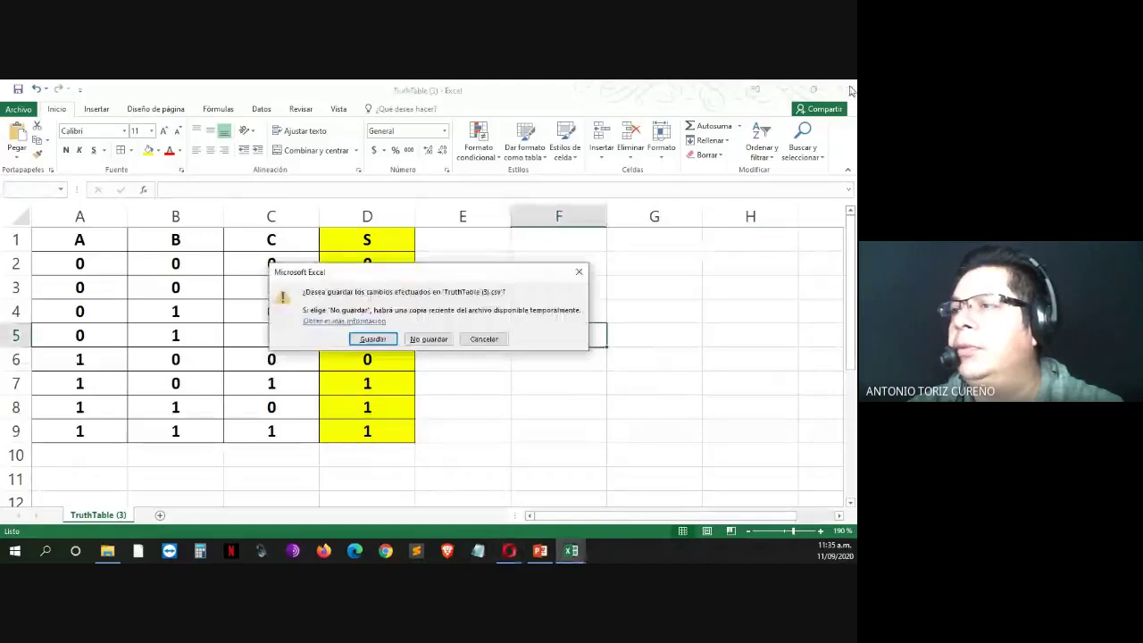
click(428, 340)
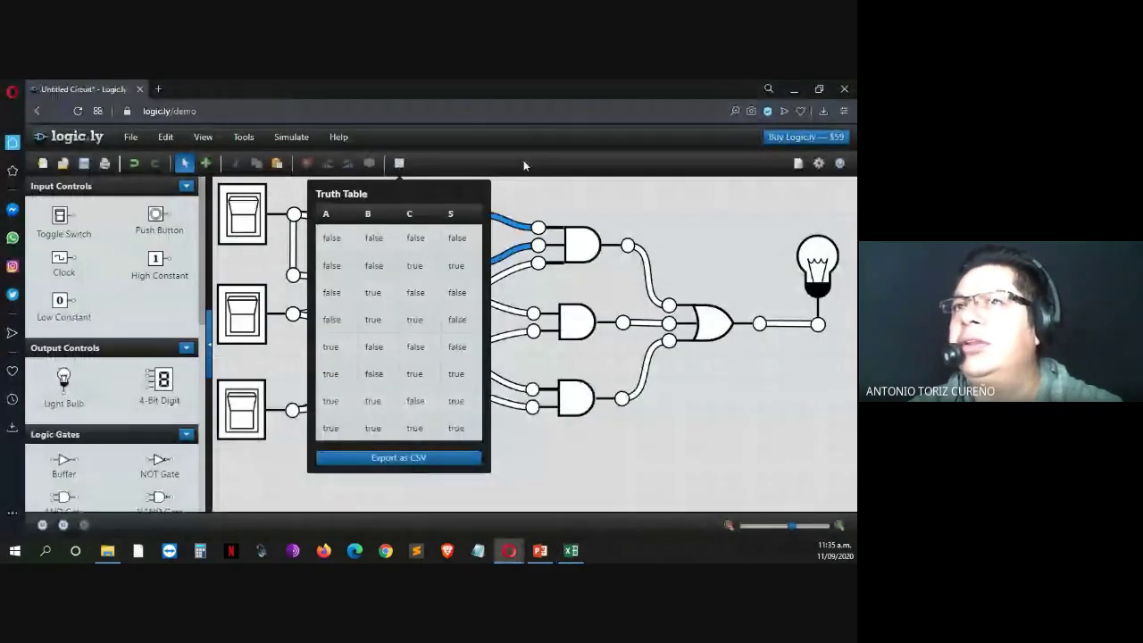
Close the truth table in Logic.ly, try to save the circuit with Save As, and decline the upgrade offer
click(523, 160)
click(131, 138)
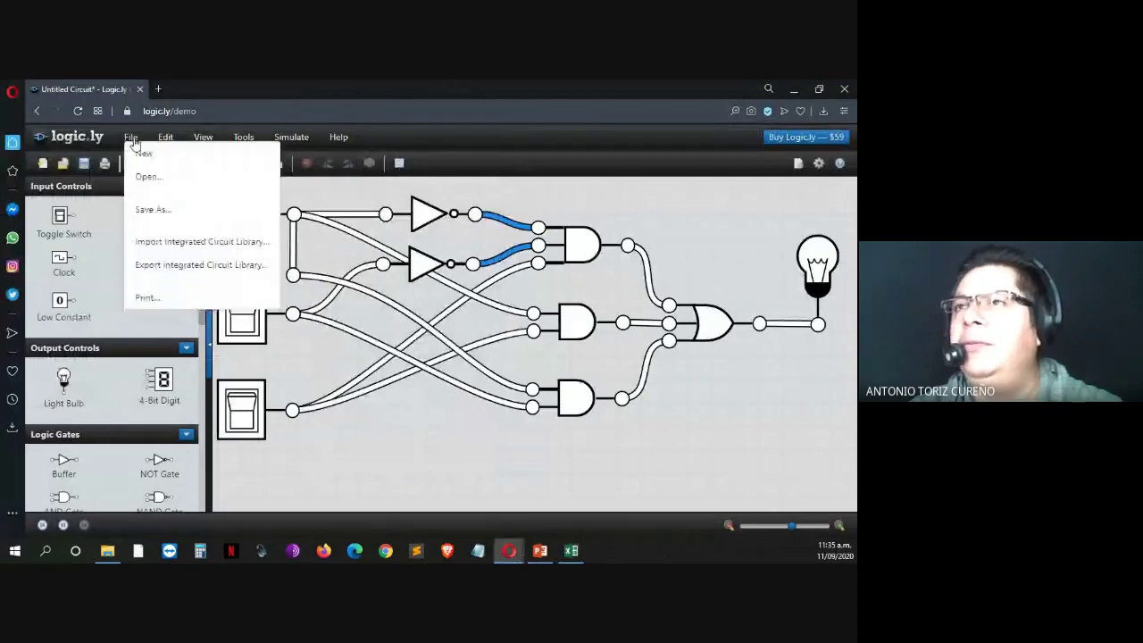
click(171, 209)
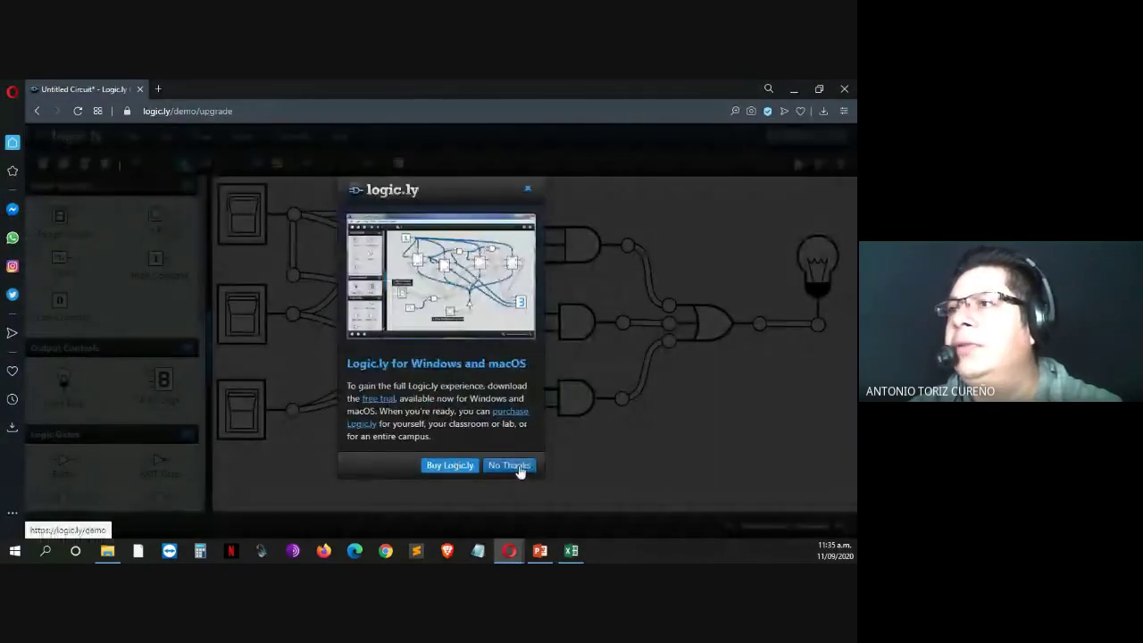
click(520, 470)
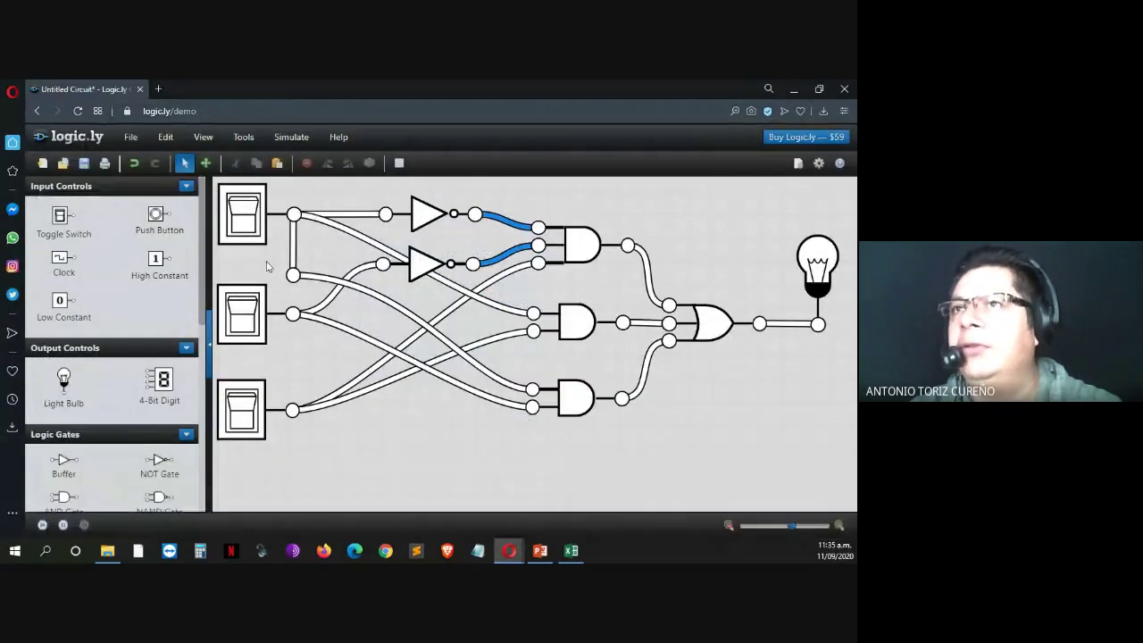
click(130, 136)
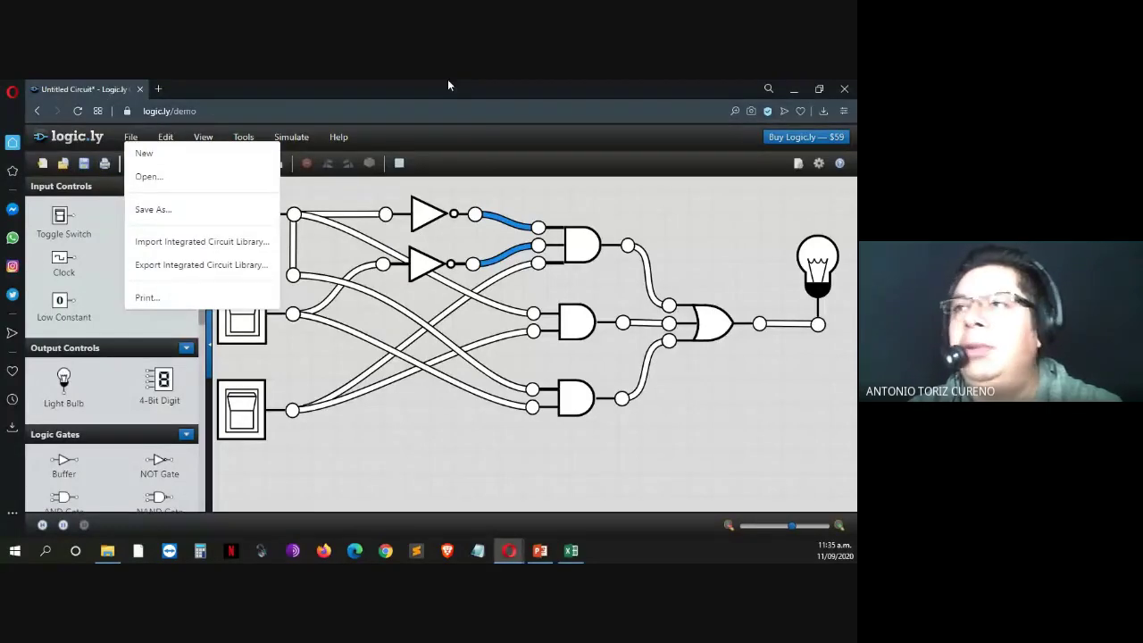
click(502, 449)
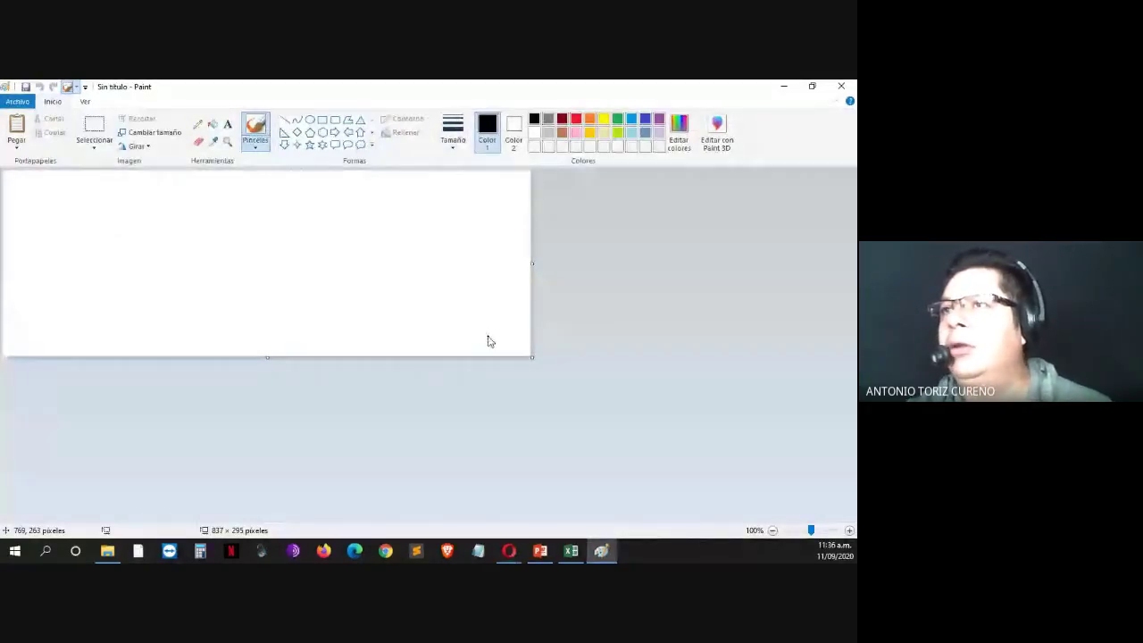
Paste the captured screenshot of the Logic.ly circuit into the blank Paint image
key(ctrl+v)
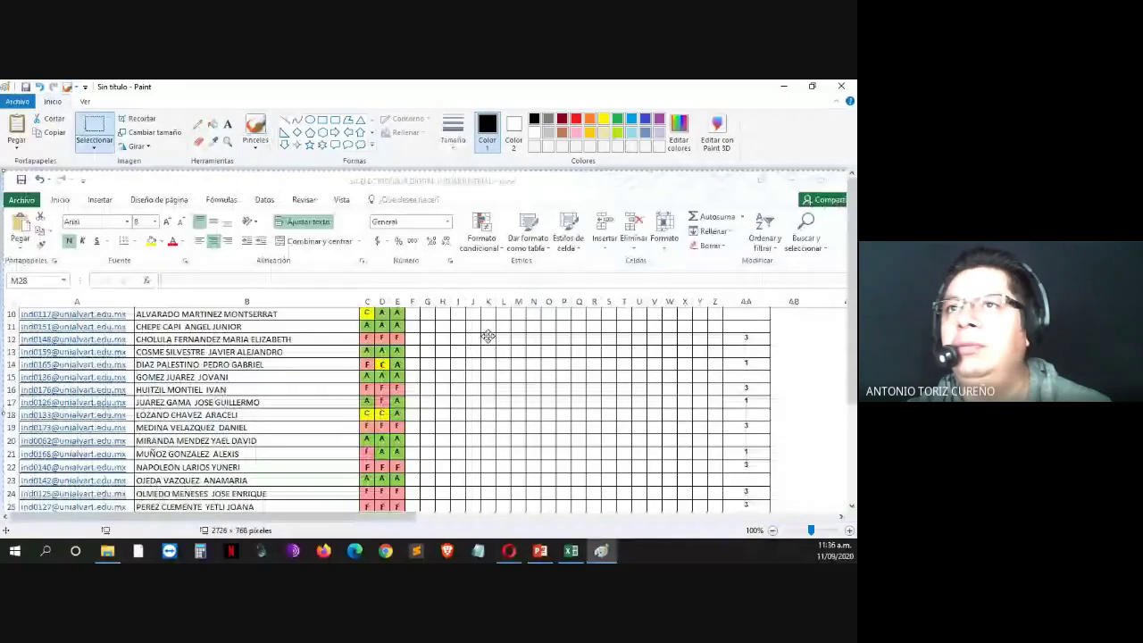
scroll(488, 336, right, 5)
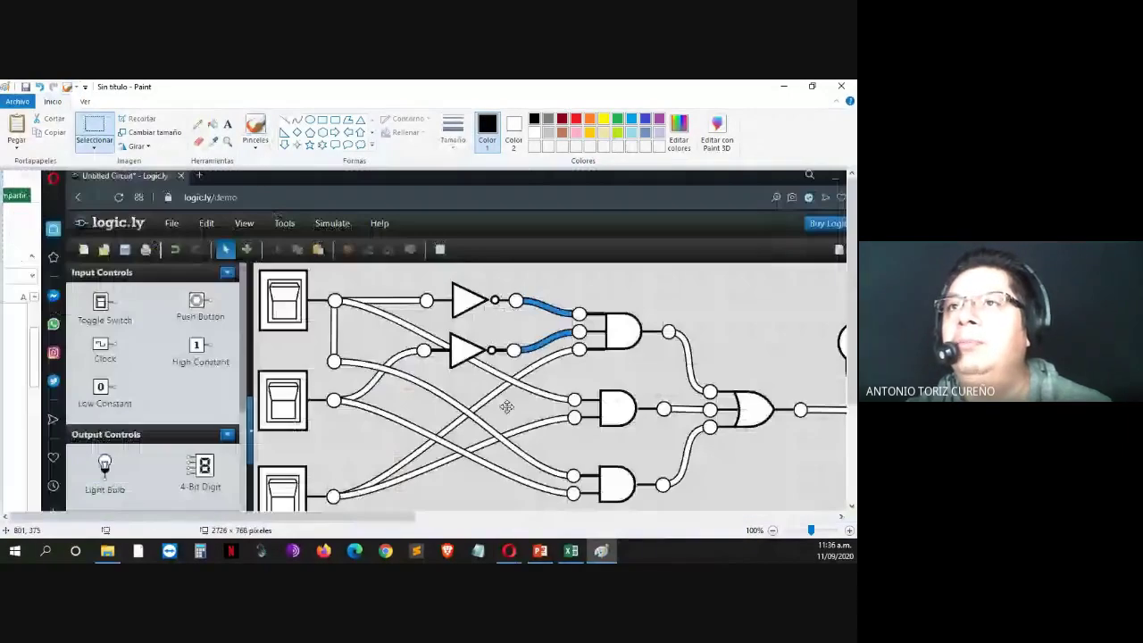
scroll(507, 407, right, 2)
Activate rectangular selection for picking out the circuit in the pasted screenshot
click(93, 143)
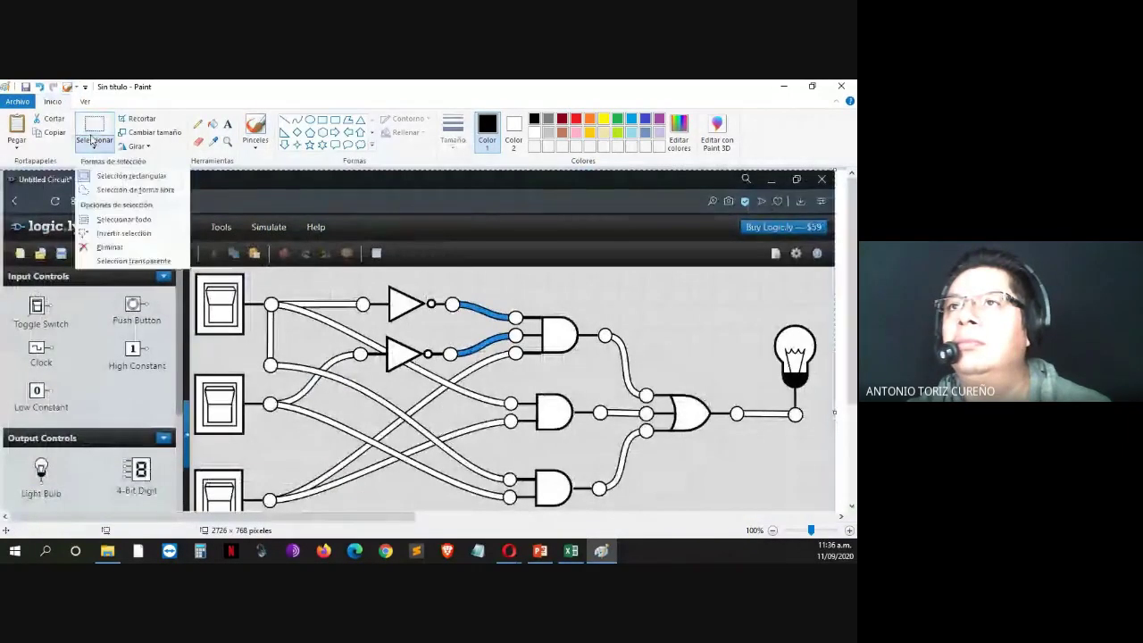
click(125, 176)
scroll(277, 330, down, 2)
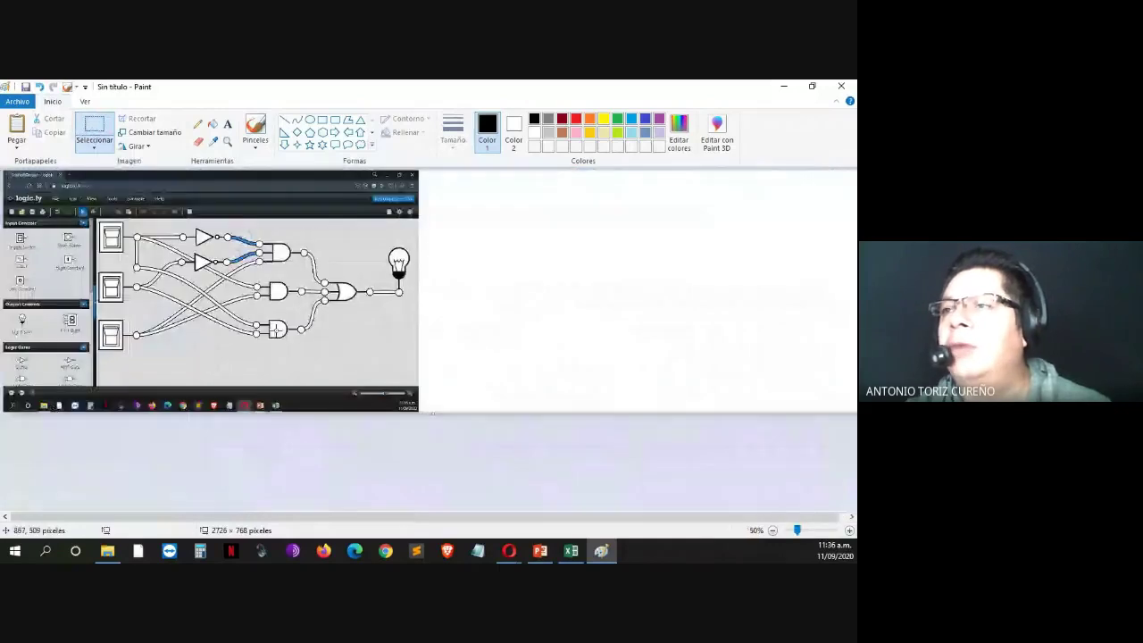